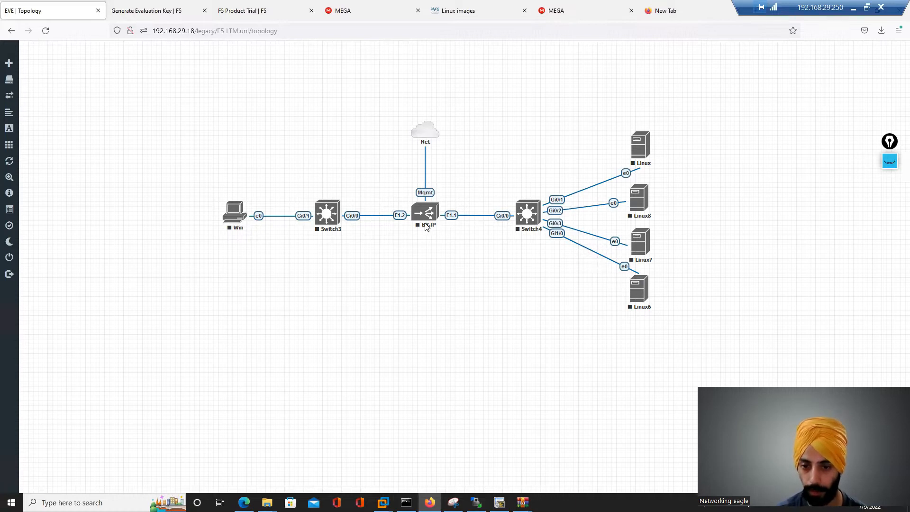
- Turn on screen ink and draw a dividing line through BIGIP with an arrow and an 'Internal side' label
key("ctrl+shift+1")
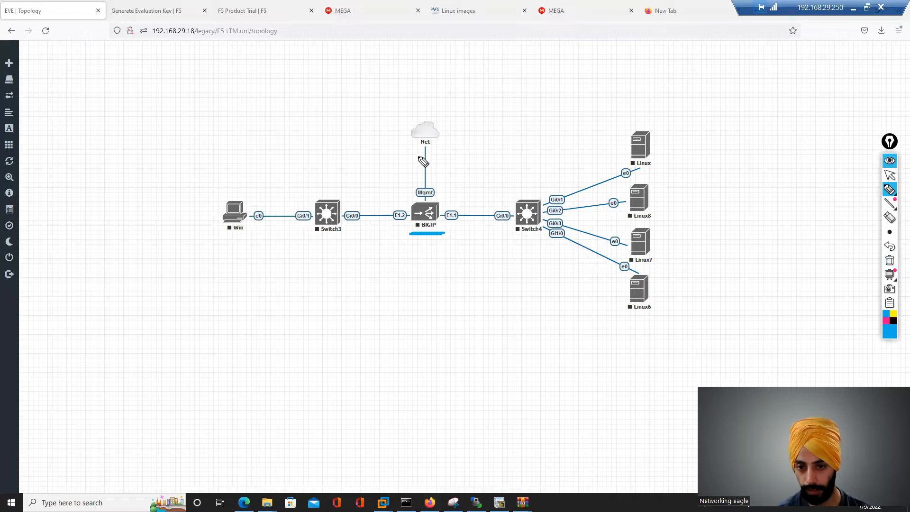
left_click_drag(423, 157, 435, 279)
left_click_drag(435, 178, 455, 183)
mouse_move(465, 149)
left_mouse_down()
mouse_move(463, 167)
mouse_move(486, 168)
mouse_move(491, 157)
mouse_move(495, 167)
mouse_move(527, 167)
left_mouse_up()
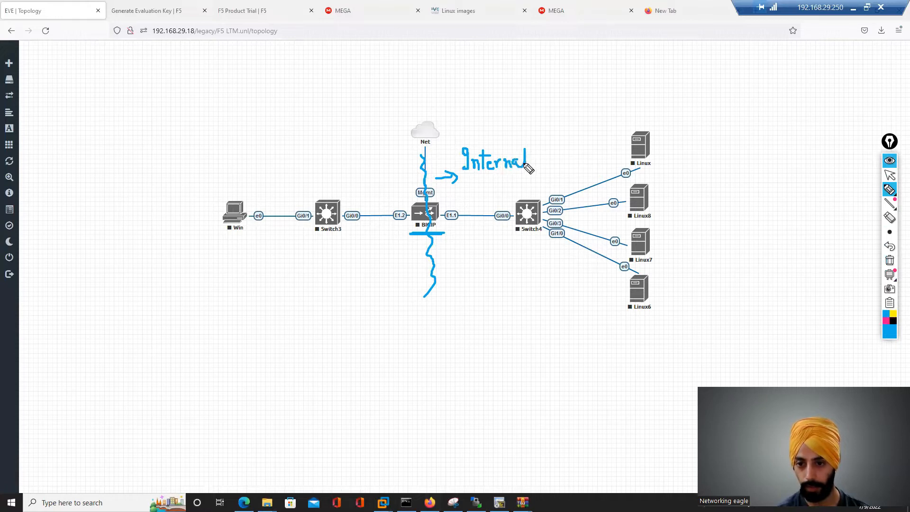
mouse_move(474, 177)
left_mouse_down()
mouse_move(476, 185)
mouse_move(513, 186)
left_mouse_up()
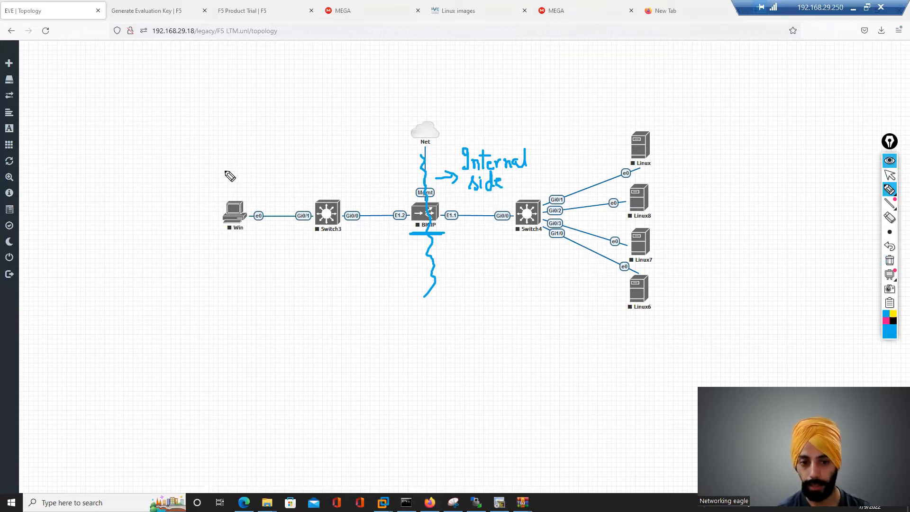
- Write an underlined 'External' label above Switch3 and underline the 'Internal side' label
mouse_move(308, 152)
left_mouse_down()
mouse_move(301, 156)
mouse_move(319, 163)
mouse_move(361, 163)
left_mouse_up()
left_click_drag(305, 175, 350, 175)
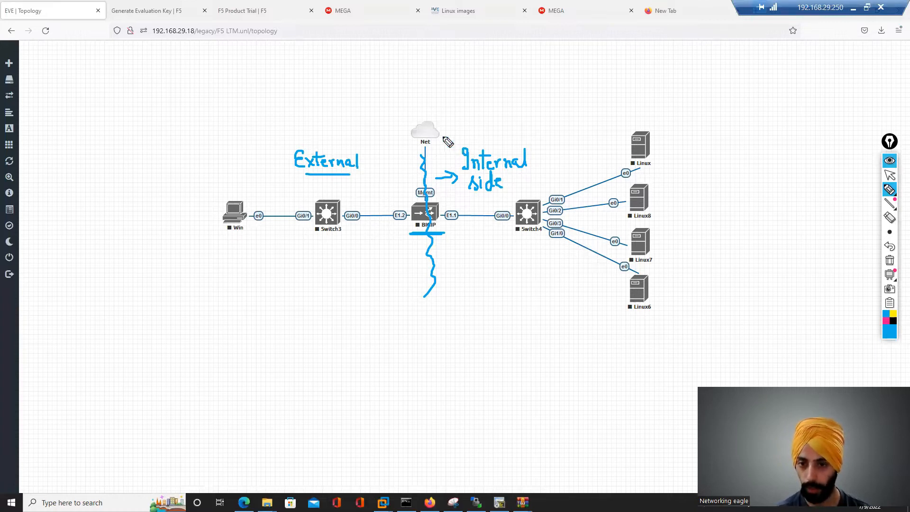
left_click_drag(465, 194, 513, 194)
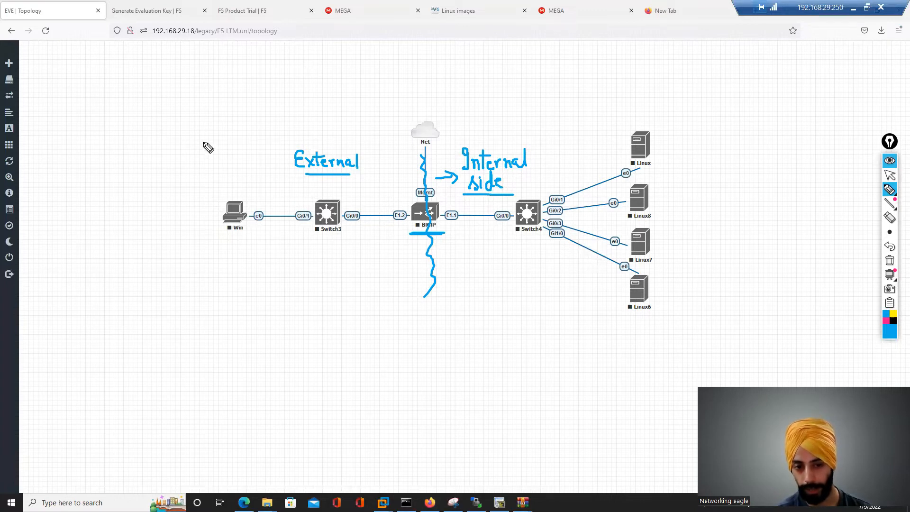
- Draw circled 'Internet' and 'ISP' bubbles with a line from ISP to Switch3
mouse_move(107, 143)
left_mouse_down()
mouse_move(150, 154)
mouse_move(173, 149)
mouse_move(170, 137)
mouse_move(171, 175)
mouse_move(167, 139)
left_mouse_up()
mouse_move(78, 207)
left_mouse_down()
mouse_move(79, 224)
mouse_move(104, 208)
left_mouse_up()
mouse_move(102, 195)
left_mouse_down()
mouse_move(75, 223)
mouse_move(115, 199)
mouse_move(194, 189)
mouse_move(250, 187)
mouse_move(318, 215)
left_mouse_up()
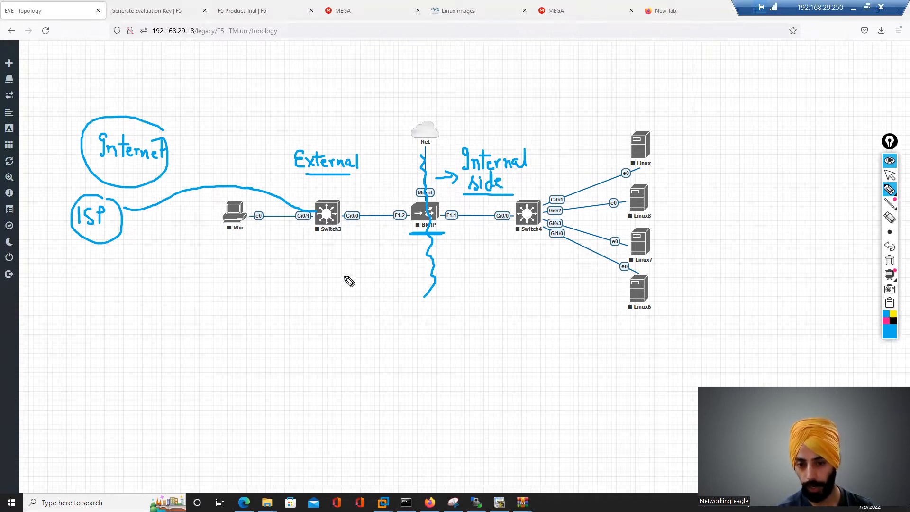
- Write 'LAN segment' below BIGIP, add a circled 'IP' above the Win host, and write 'DMZ' under External
mouse_move(320, 311)
left_mouse_down()
mouse_move(320, 334)
mouse_move(359, 319)
left_mouse_up()
mouse_move(328, 350)
left_mouse_down()
mouse_move(394, 357)
mouse_move(401, 348)
left_mouse_up()
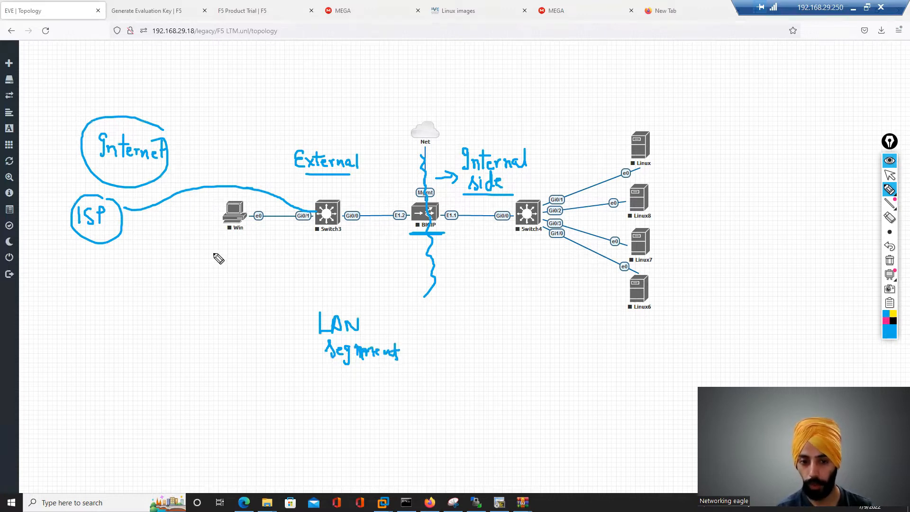
mouse_move(209, 182)
left_mouse_down()
mouse_move(218, 169)
mouse_move(197, 205)
mouse_move(237, 175)
mouse_move(212, 186)
mouse_move(216, 195)
left_mouse_up()
left_click(208, 178)
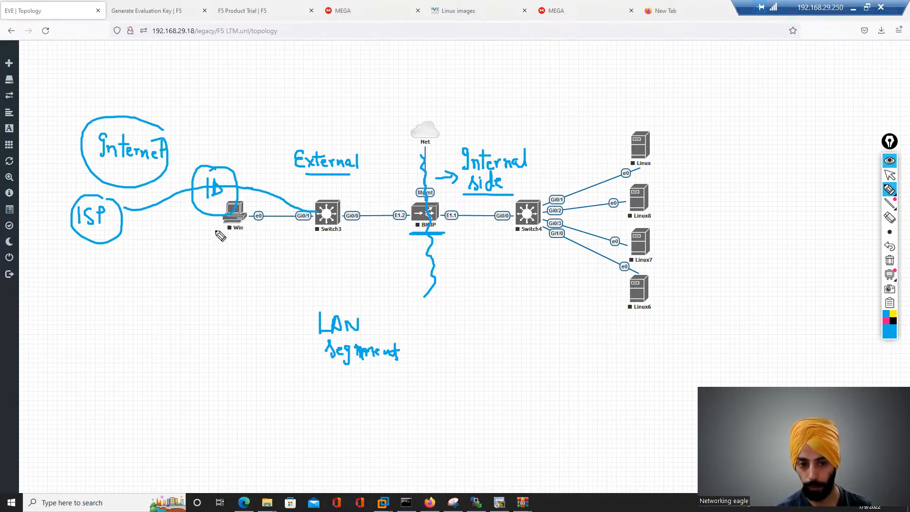
left_click_drag(280, 167, 309, 190)
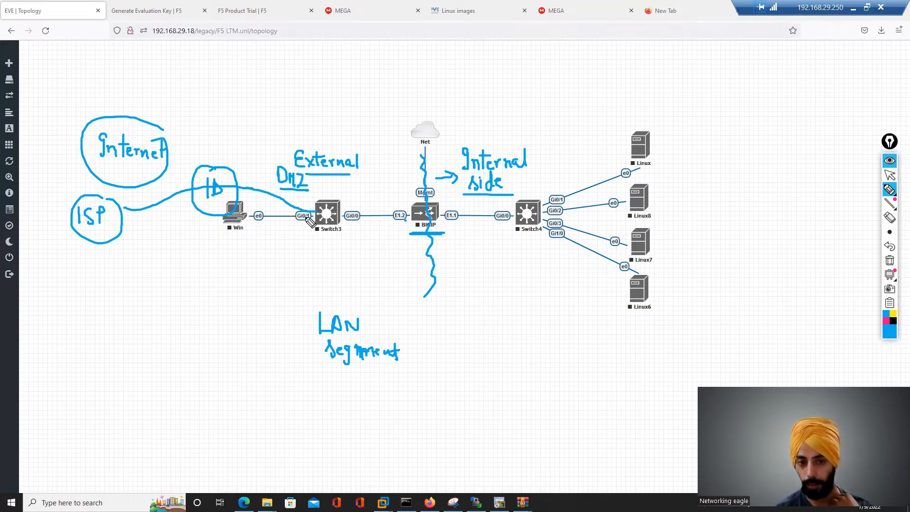
- Clear all ink annotations from the topology
left_click(890, 160)
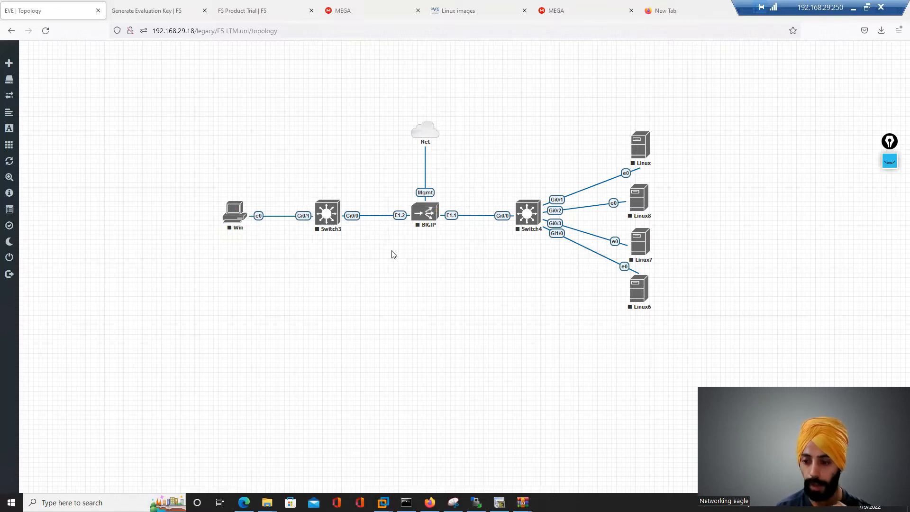
left_click(890, 161)
left_click(890, 261)
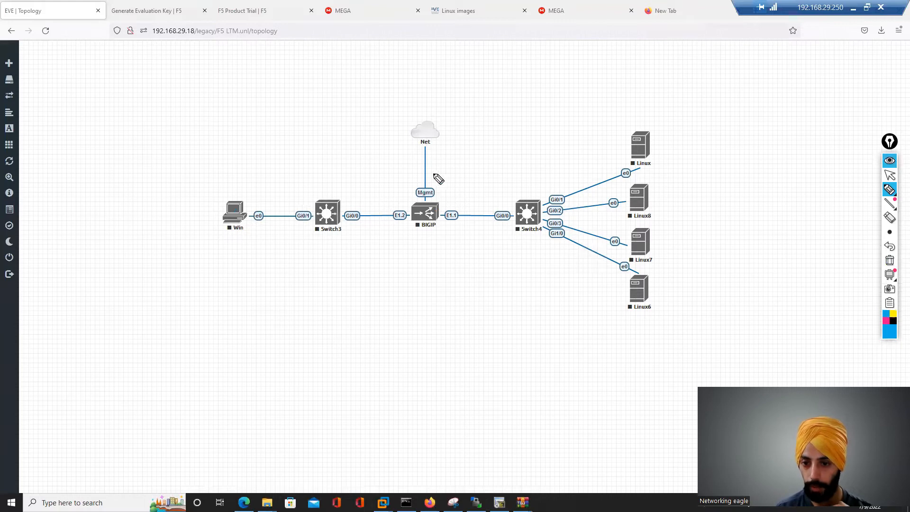
- Redraw the dividing line through BIGIP and write 'Internet' and an underlined 'External' label
left_click_drag(425, 151, 429, 281)
mouse_move(462, 142)
left_mouse_down()
mouse_move(471, 163)
mouse_move(522, 164)
mouse_move(530, 151)
left_mouse_up()
mouse_move(292, 139)
left_mouse_down()
mouse_move(314, 138)
mouse_move(322, 149)
mouse_move(357, 145)
mouse_move(353, 156)
left_mouse_up()
left_click_drag(294, 165, 354, 165)
- Circle the Win host and add check marks under Win and Switch3
mouse_move(244, 203)
left_mouse_down()
mouse_move(210, 223)
mouse_move(264, 208)
mouse_move(227, 207)
left_mouse_up()
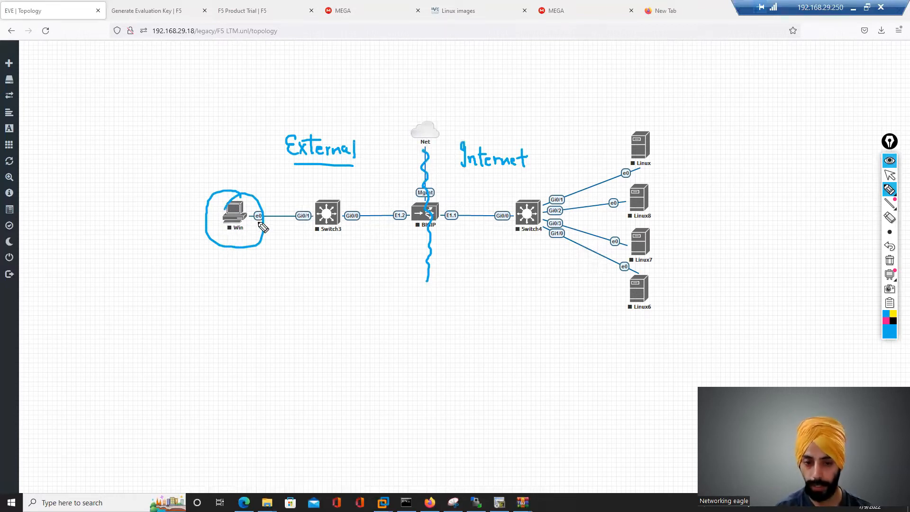
left_click_drag(206, 251, 221, 247)
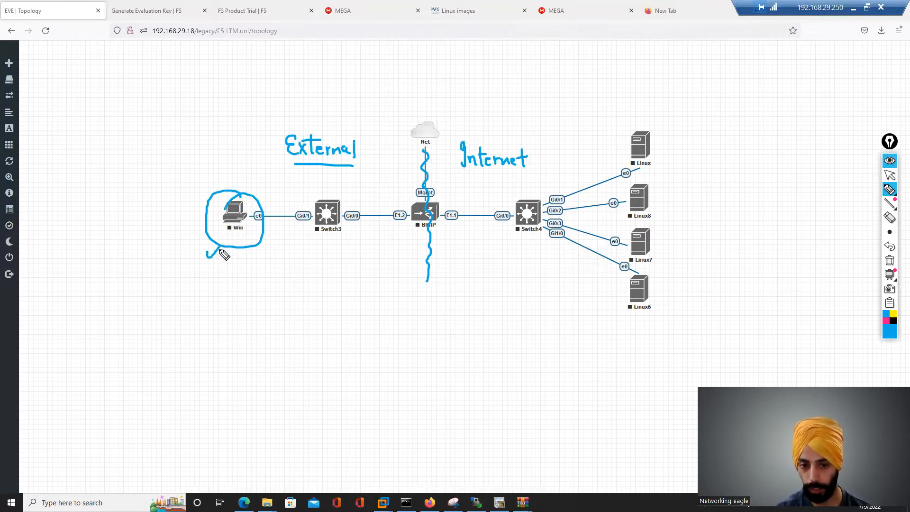
left_click_drag(323, 242, 336, 234)
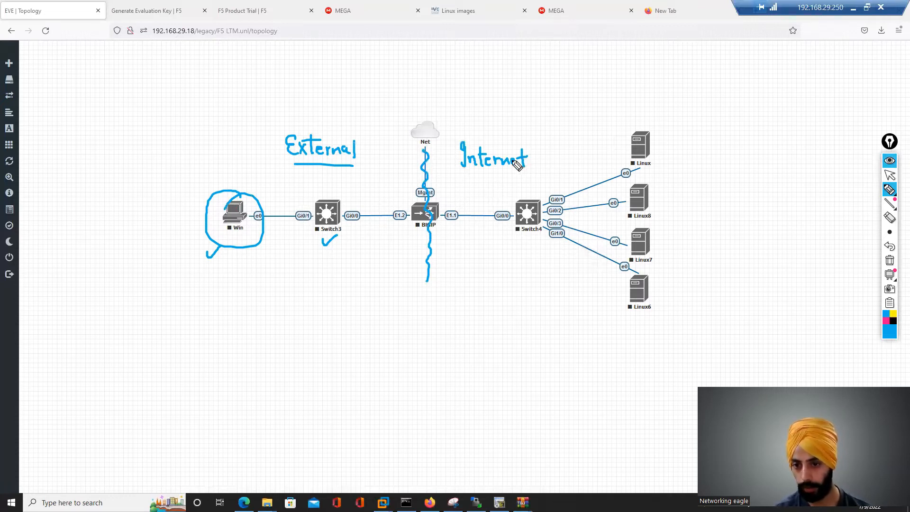
- Correct the label to 'Internal', underline it, and add a check mark under Switch4
mouse_move(520, 161)
left_mouse_down()
mouse_move(527, 151)
mouse_move(532, 166)
left_mouse_up()
left_click_drag(468, 170, 534, 172)
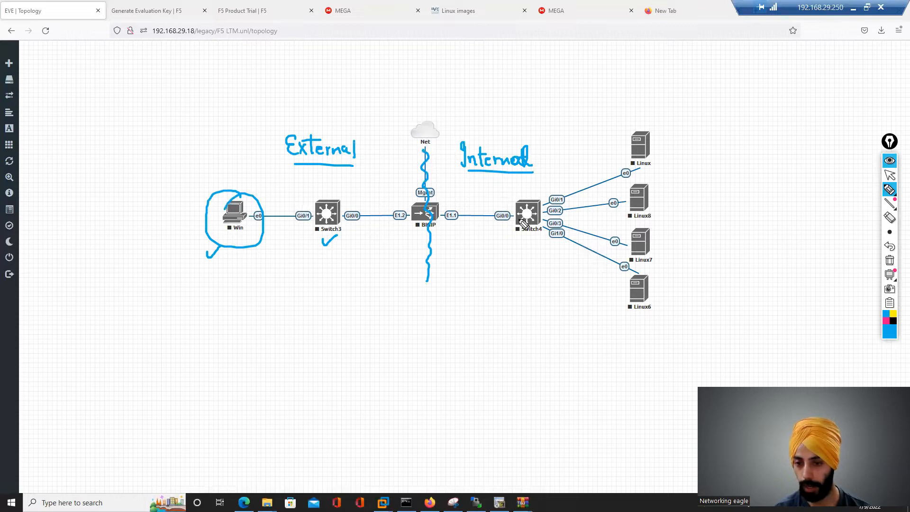
left_click_drag(522, 240, 540, 231)
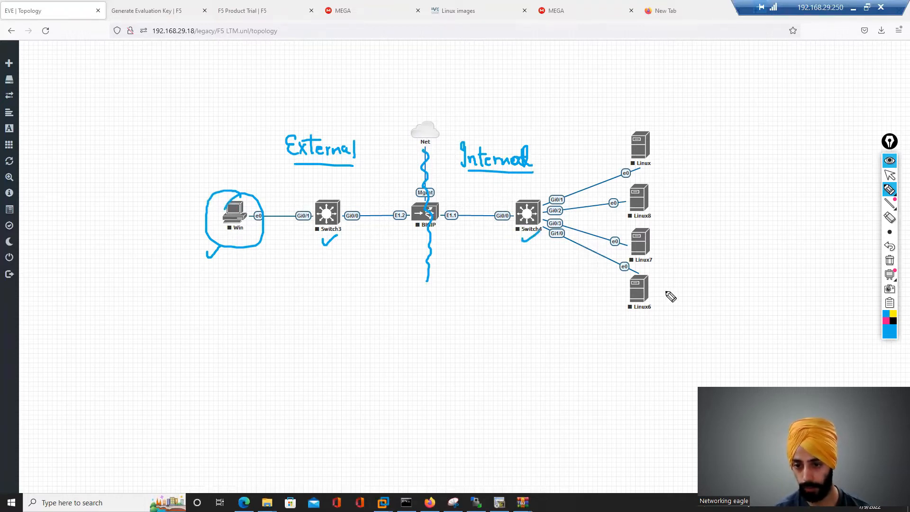
- Hide the ink and open the Add a New Node dialog, browsing templates to F5 BIG-IP LTM VE
left_click(889, 162)
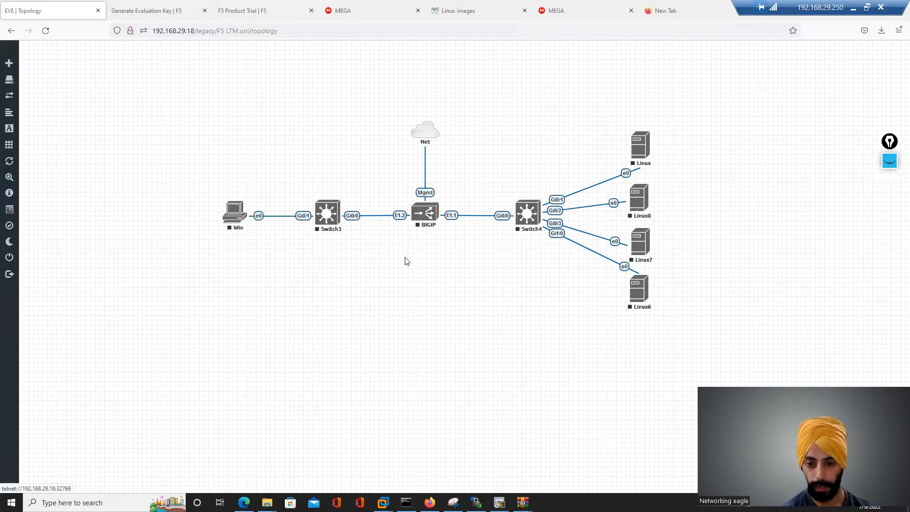
right_click(360, 284)
left_click(380, 301)
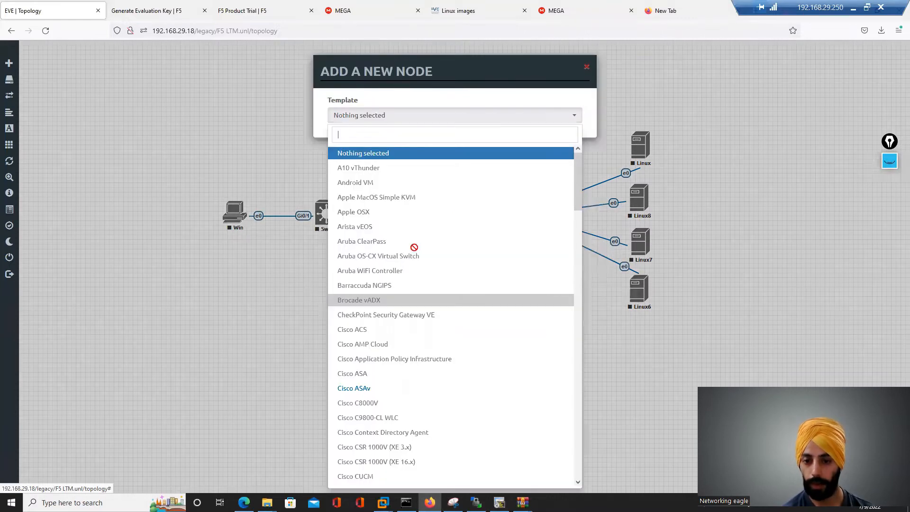
left_click_drag(581, 165, 581, 296)
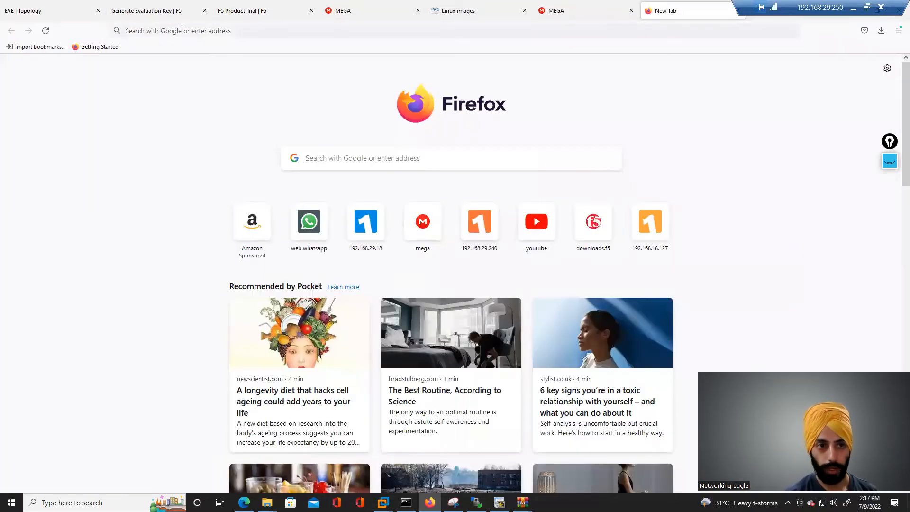
- Open Google in the new tab and search for f5 download
left_click(184, 30)
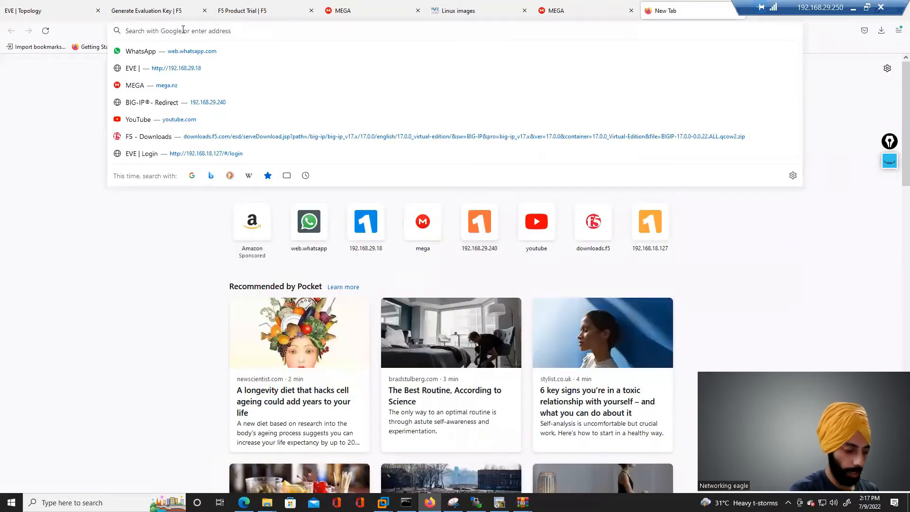
type("google.com")
key("Return")
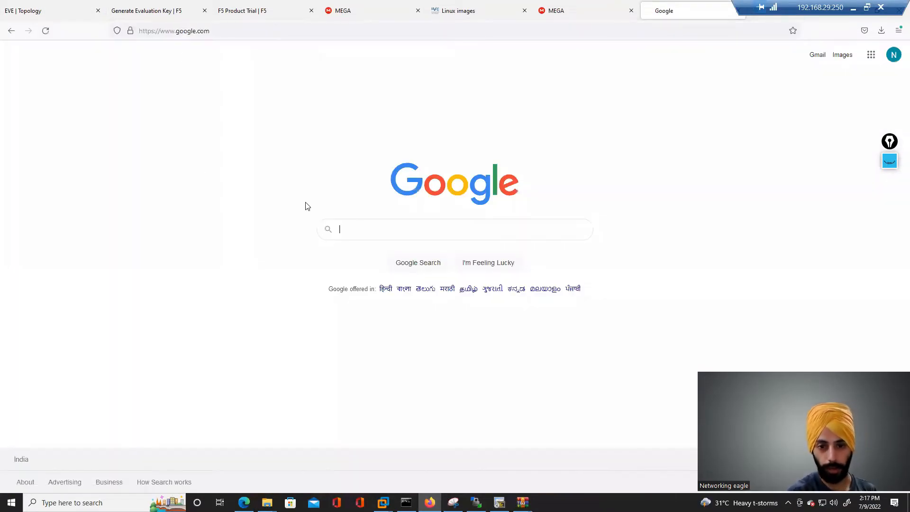
left_click(367, 225)
type("f5 d")
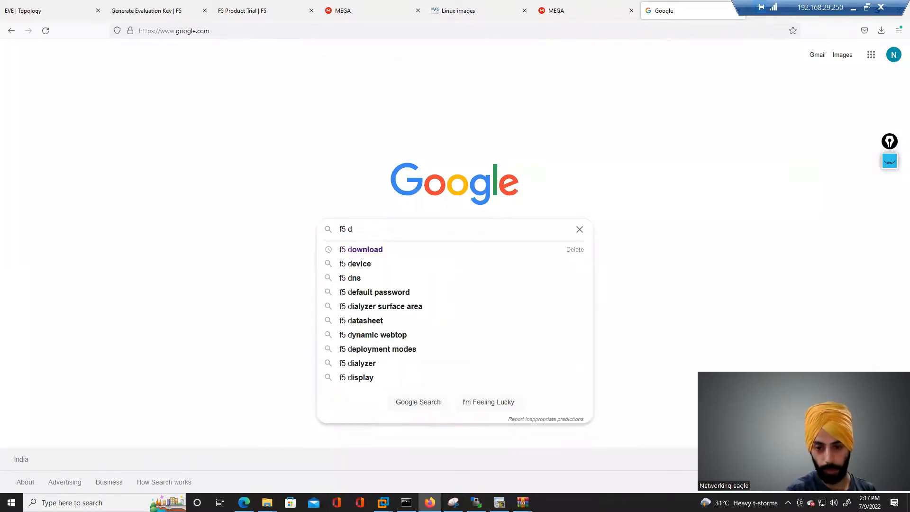
key("Down")
key("Return")
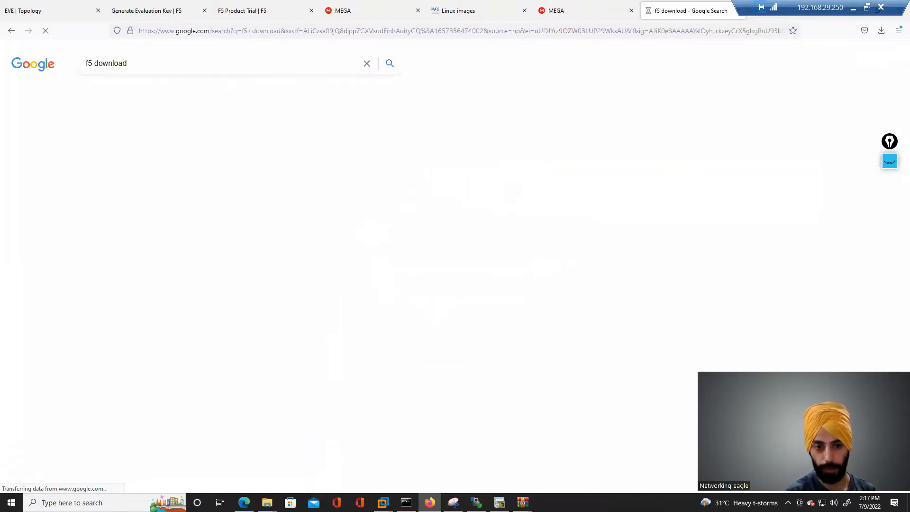
- Open the F5 downloads result and log in with the saved account credentials
left_click(115, 146)
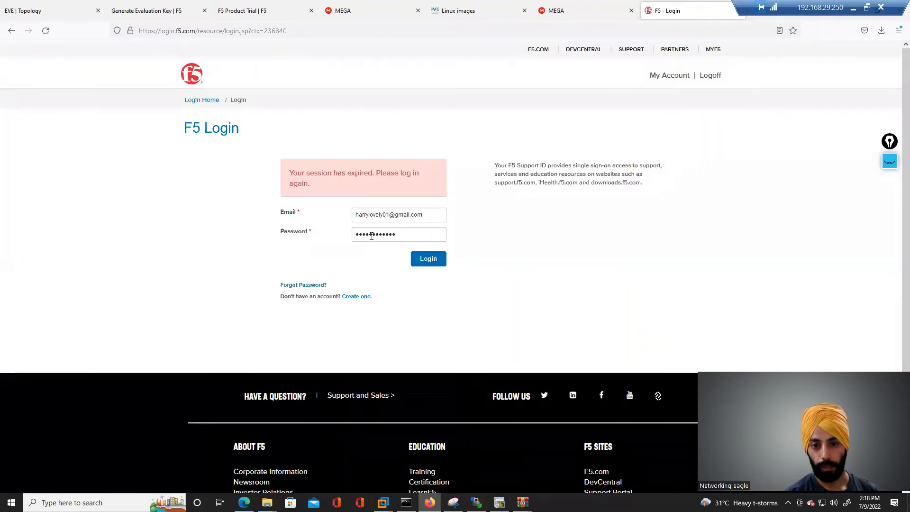
triple_click(427, 215)
left_click(244, 234)
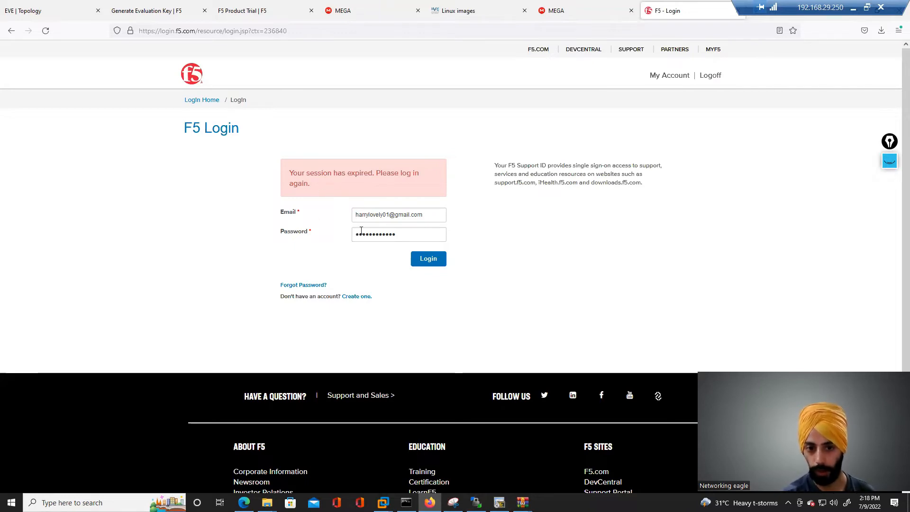
left_click(429, 260)
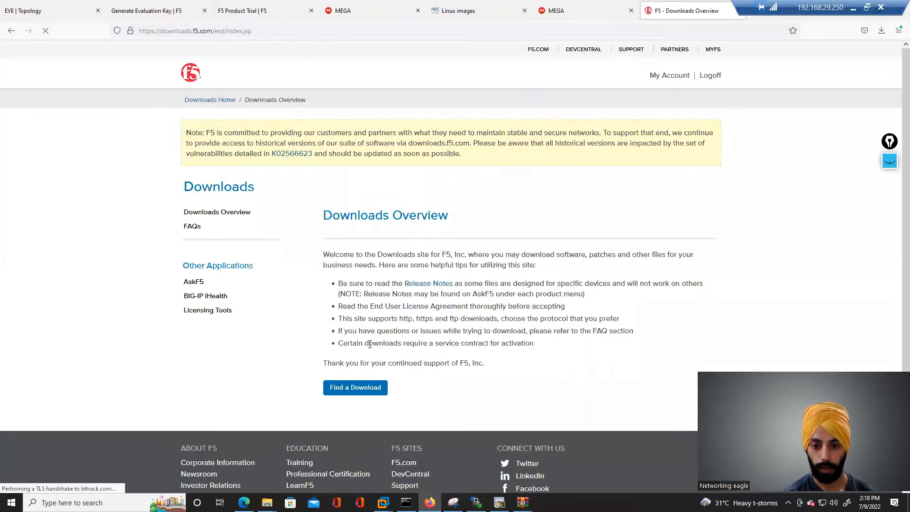
- Find a download and choose the BIG-IP v17.x Virtual Edition product line
left_click(357, 388)
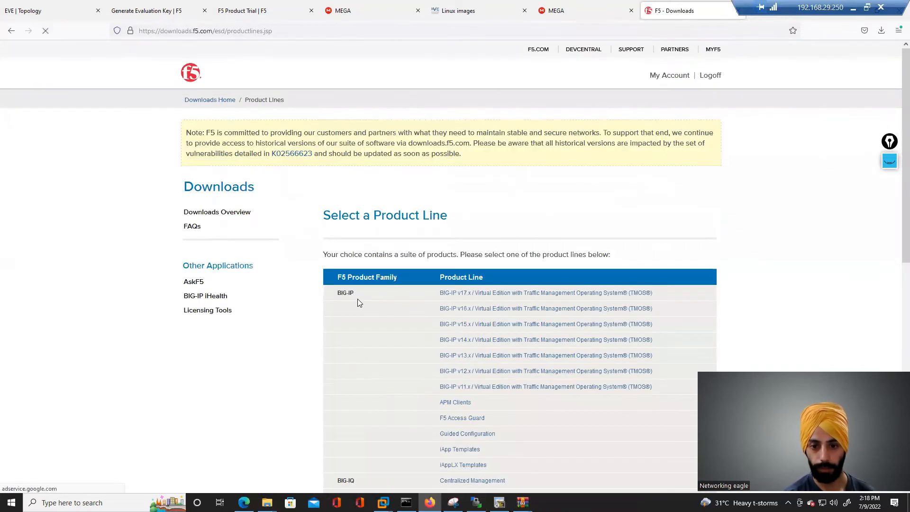
left_click_drag(898, 185, 897, 301)
scroll(897, 301, "up", 3)
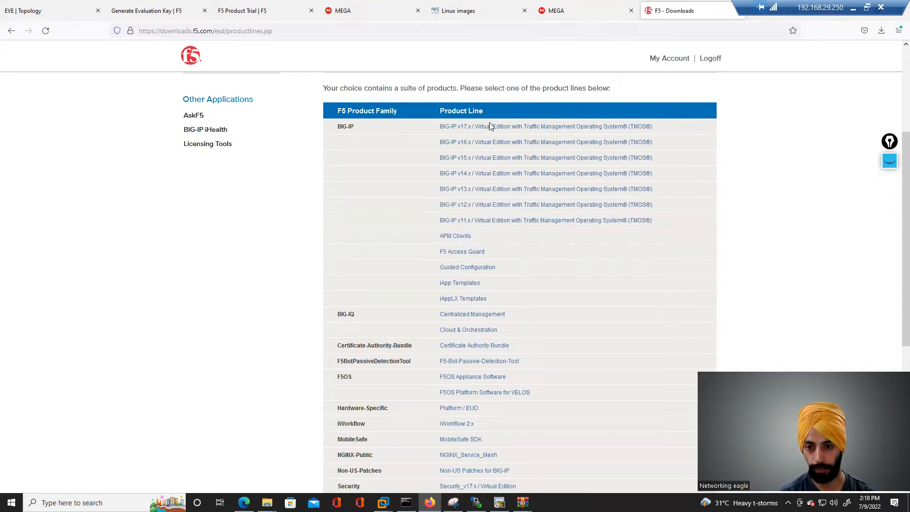
left_click(471, 127)
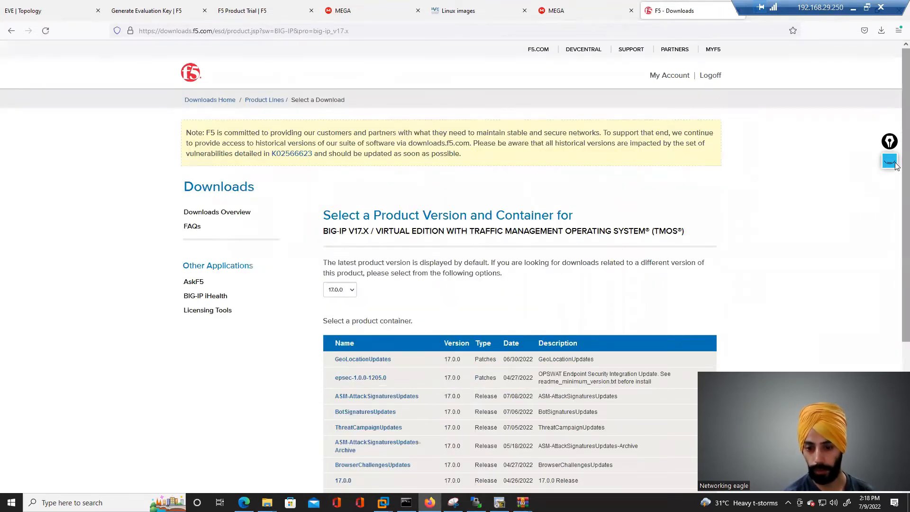
- Open the 17.0.0_Virtual-Edition container and scroll through its downloadable files
scroll(346, 365, "down", 2)
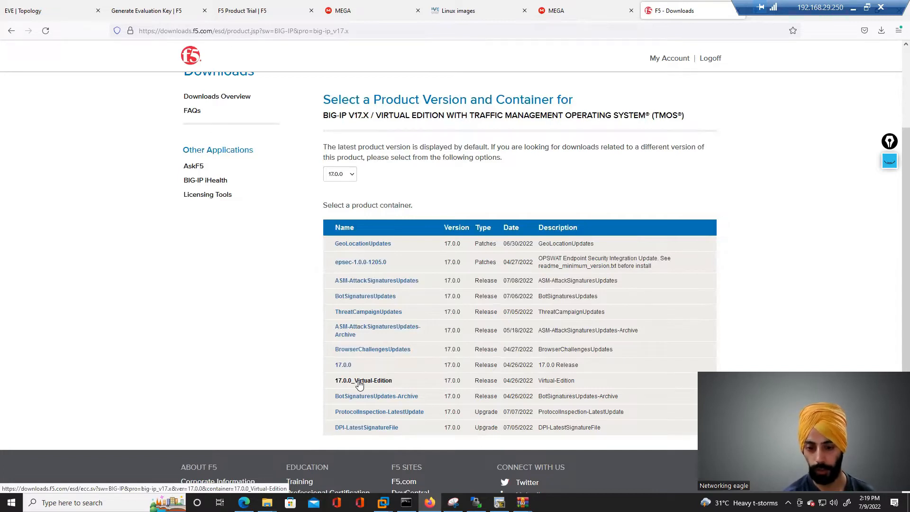
left_click(359, 385)
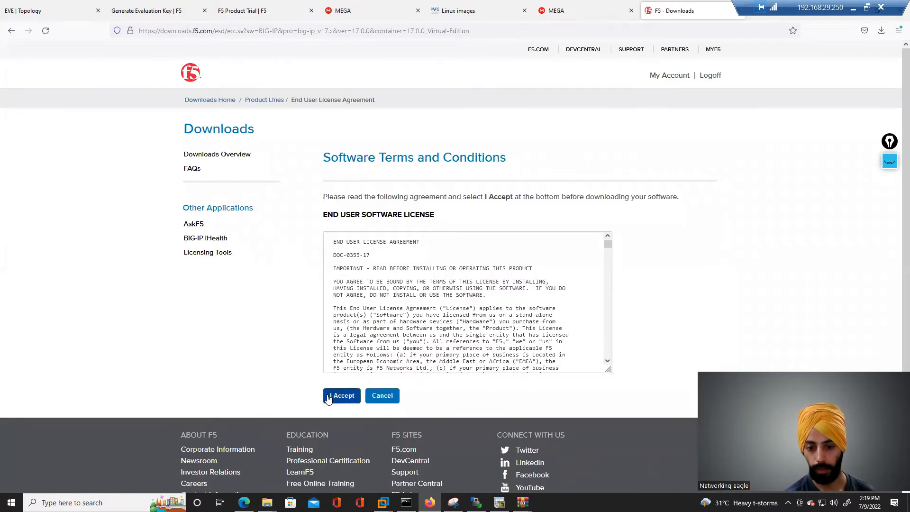
left_click(331, 397)
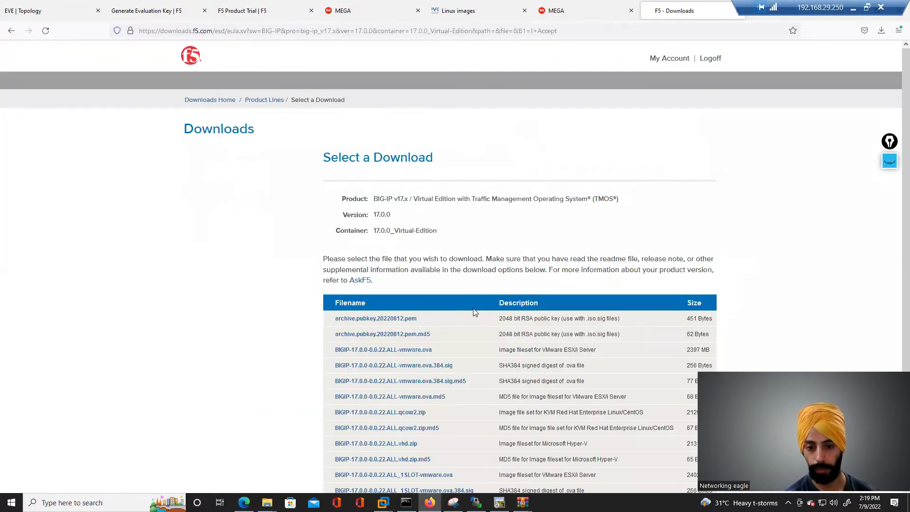
scroll(895, 189, "down", 3)
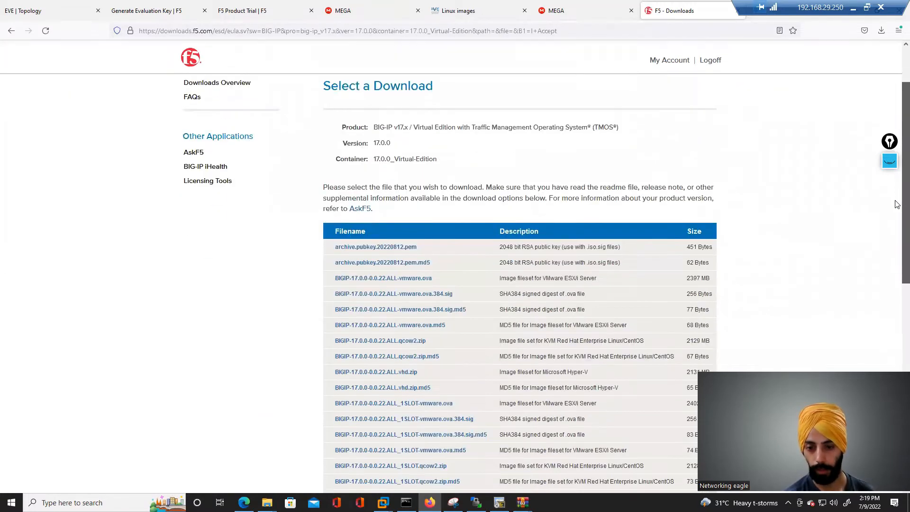
scroll(896, 219, "down", 2)
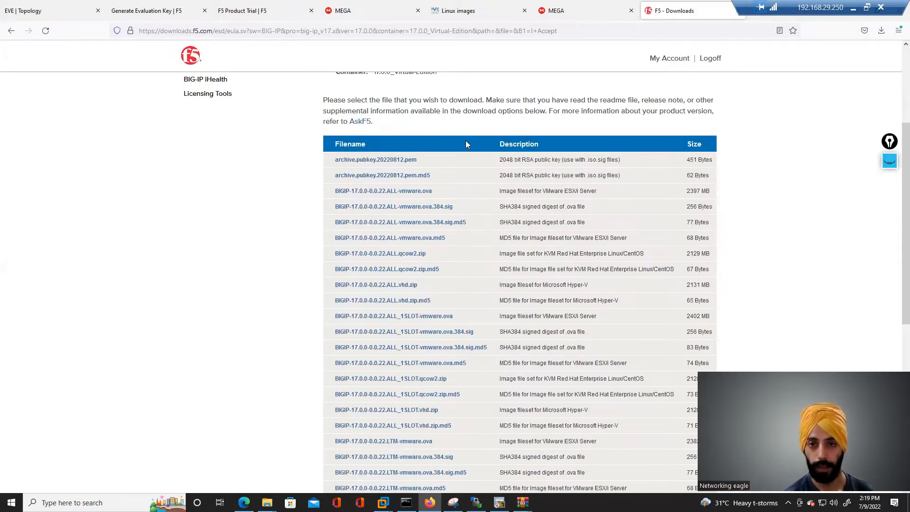
- Review the WinSCP session on the EVE-NG qemu addons folder and the EVE-NG VM console
left_click(476, 502)
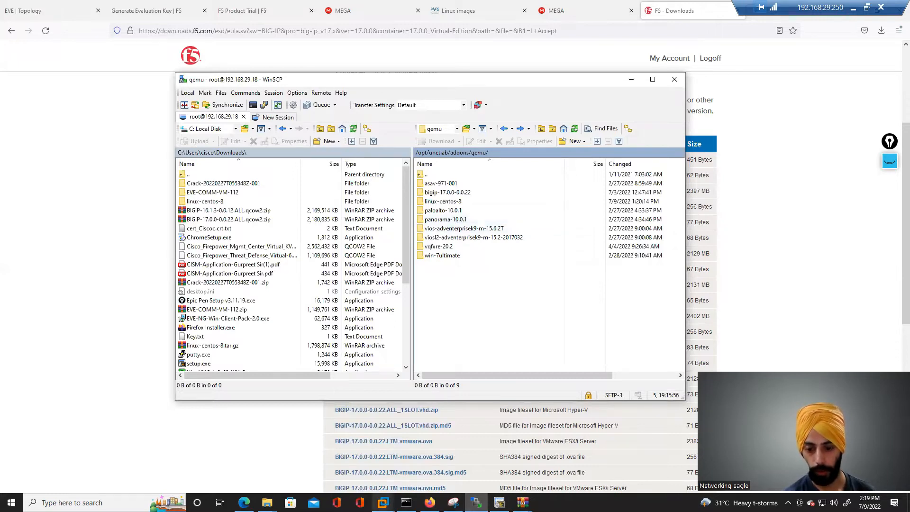
left_click(430, 503)
mouse_move(384, 503)
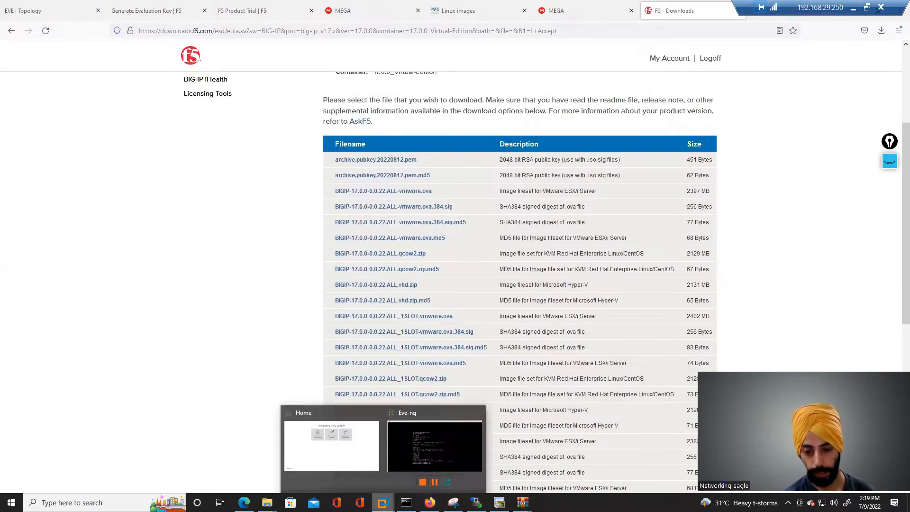
left_click(406, 434)
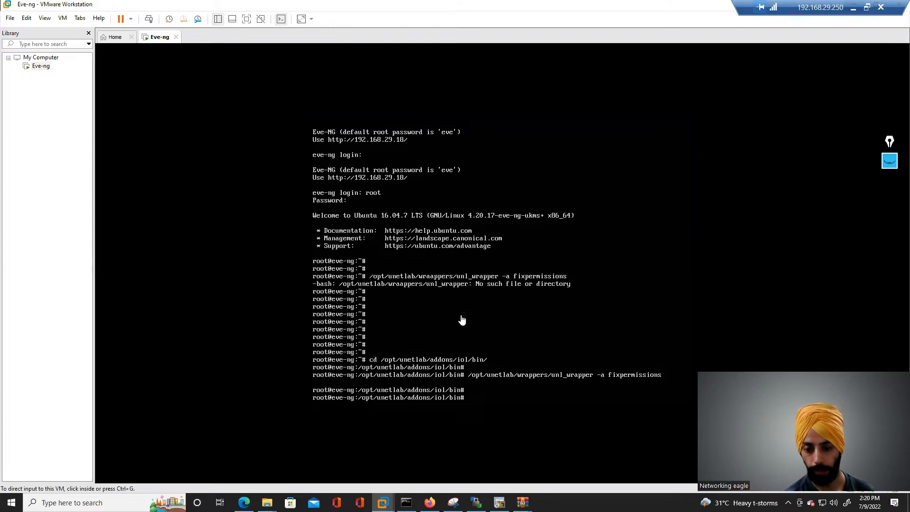
left_click(477, 503)
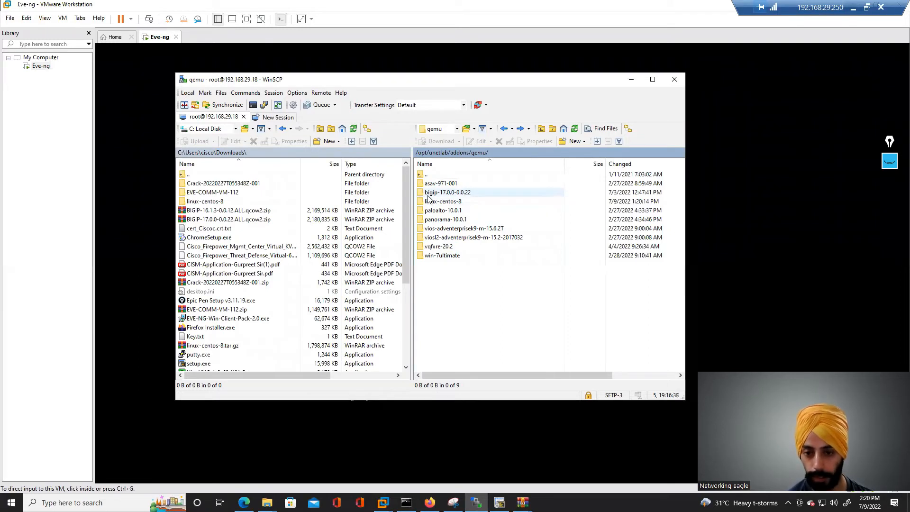
double_click(433, 193)
double_click(421, 175)
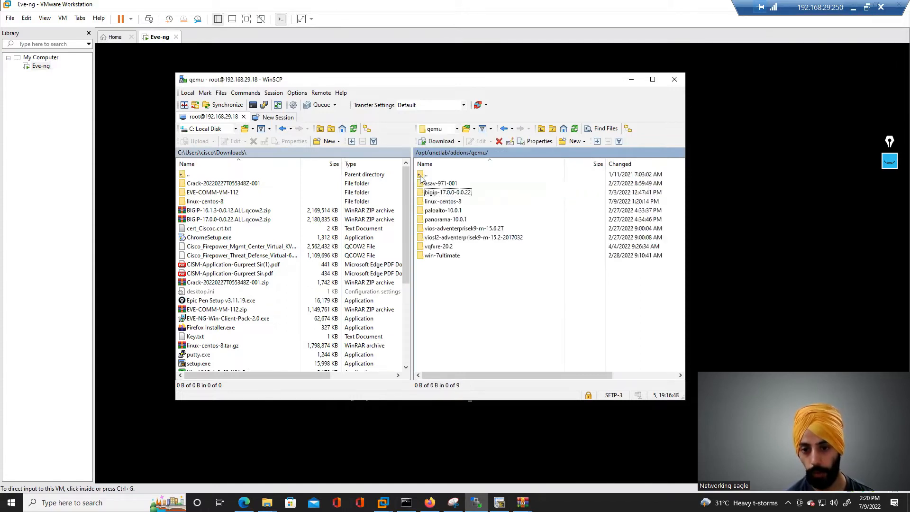
left_click(429, 502)
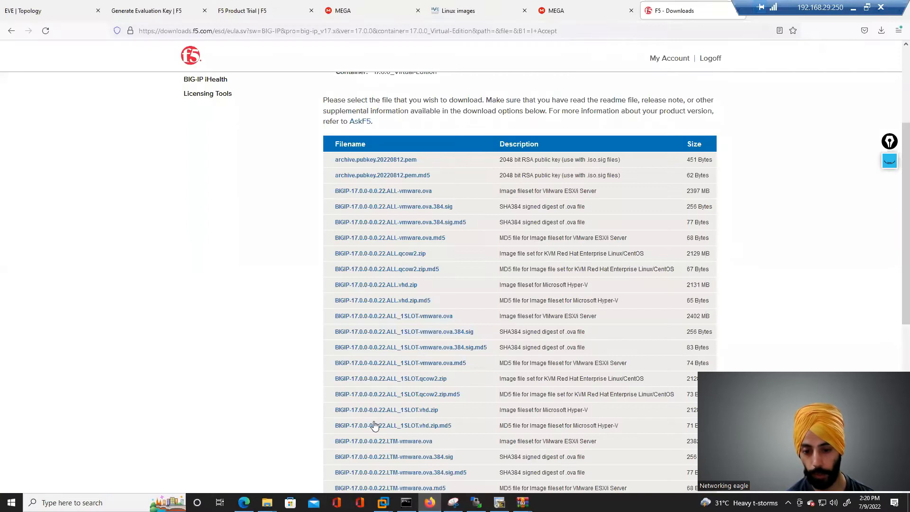
- Open the Add a New Node dialog on the topology and browse the template list without adding anything
left_click(71, 7)
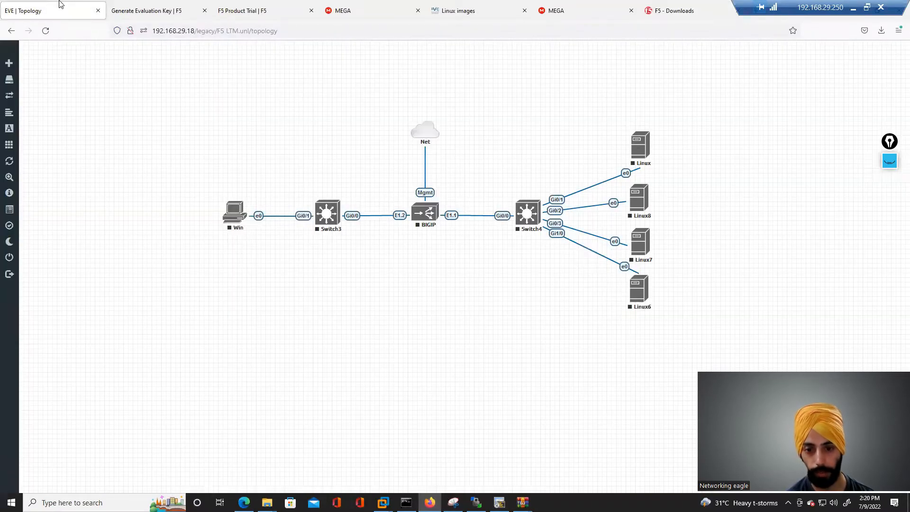
right_click(259, 289)
left_click(283, 307)
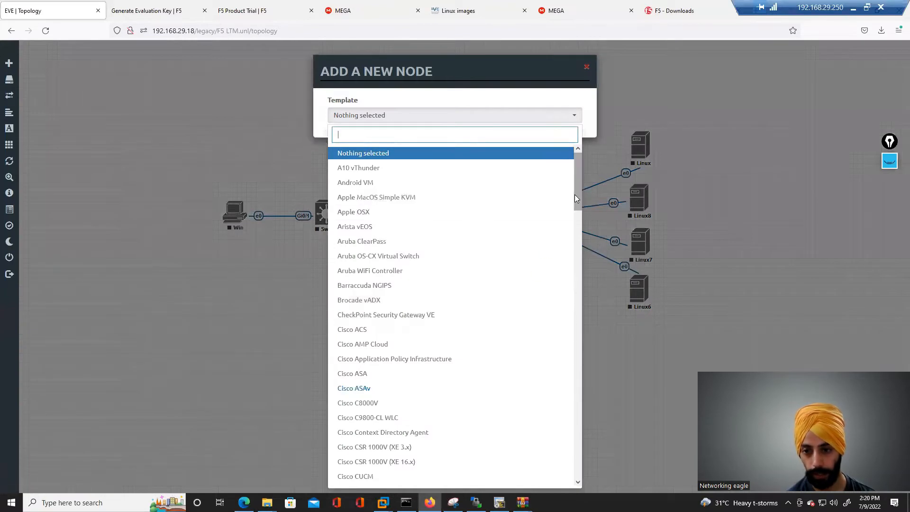
scroll(457, 268, "down", 10)
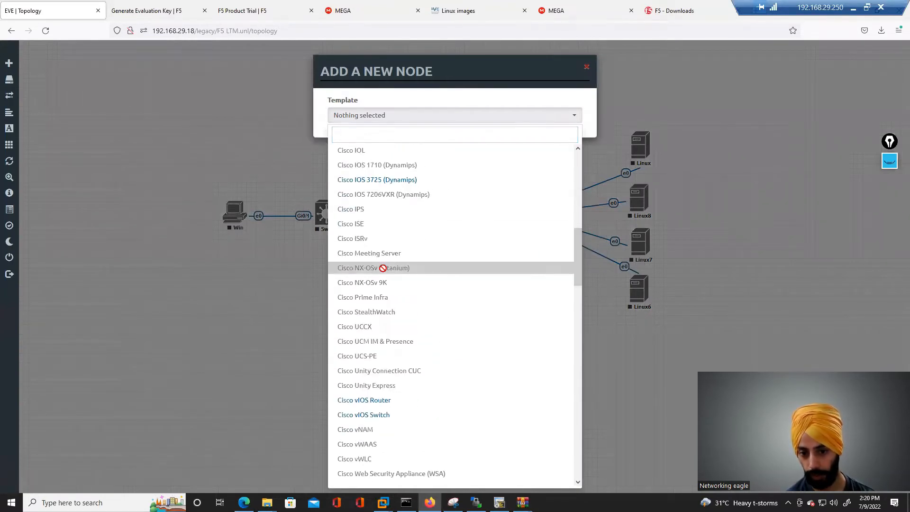
left_click(309, 283)
- Open the bigip-17.0.0-0.0.22 folder in WinSCP to inspect its uploaded image file
left_click(476, 503)
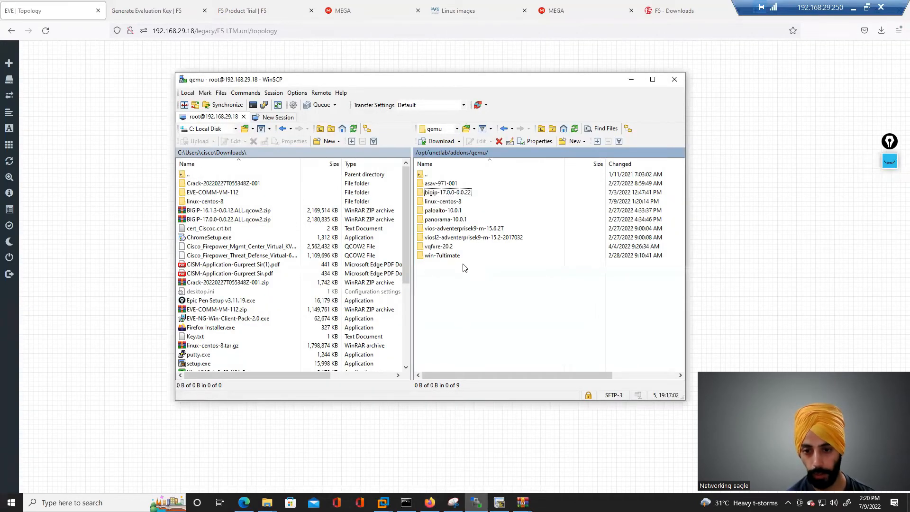
double_click(446, 195)
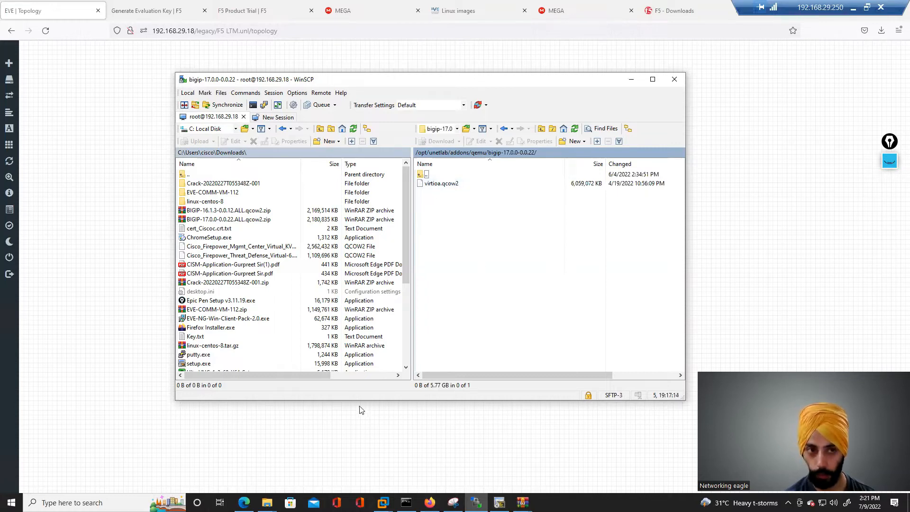
left_click(68, 4)
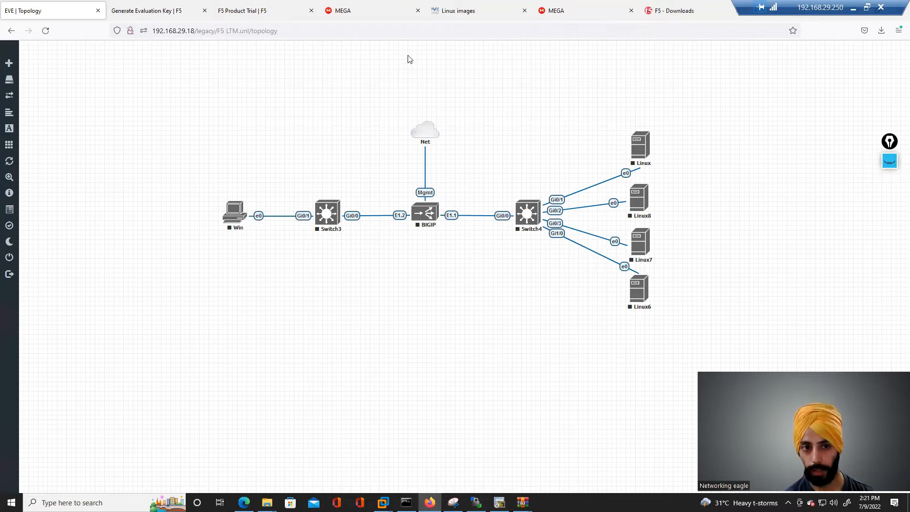
- Read the EVE-NG Linux image pack instructions and its linked MEGA download folder
left_click(467, 10)
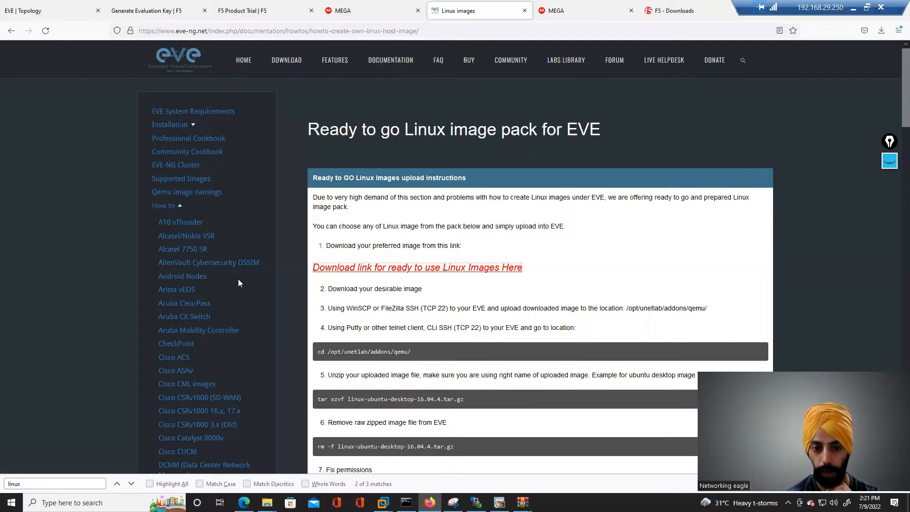
left_click_drag(905, 69, 896, 159)
scroll(896, 159, "down", 3)
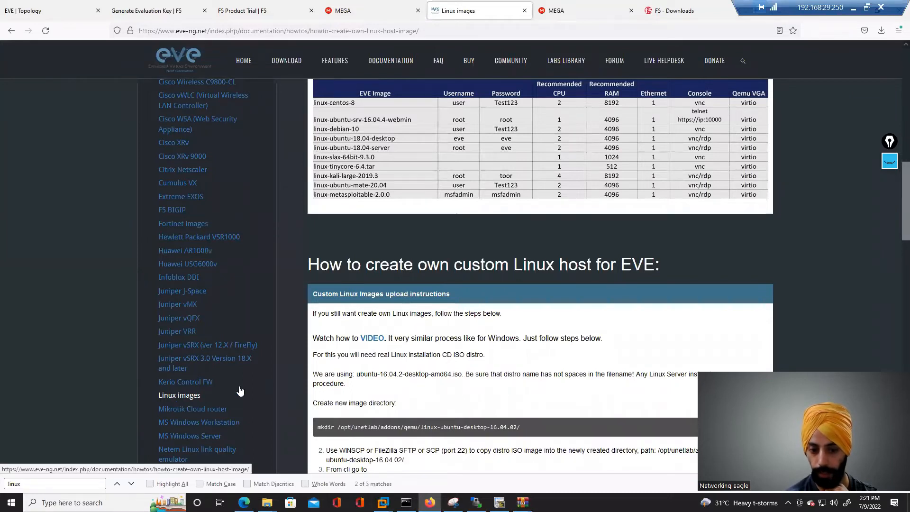
left_click_drag(896, 207, 895, 67)
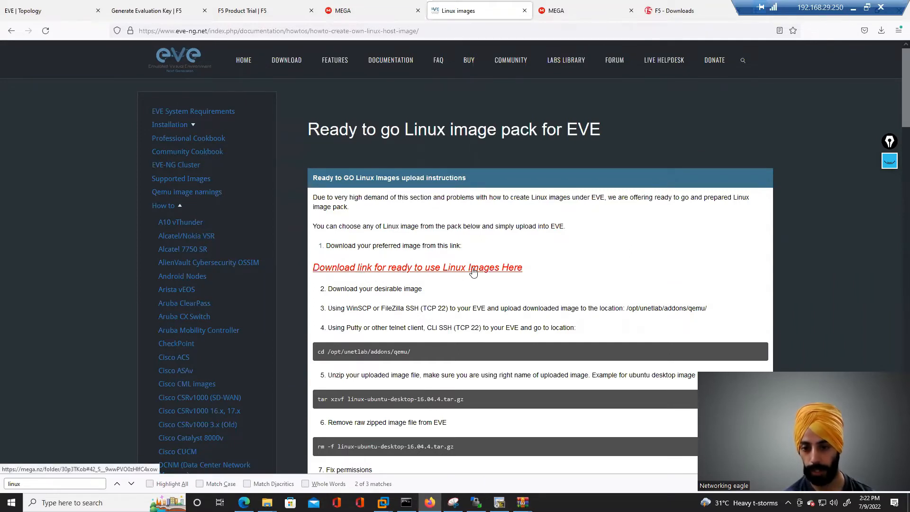
left_click(594, 12)
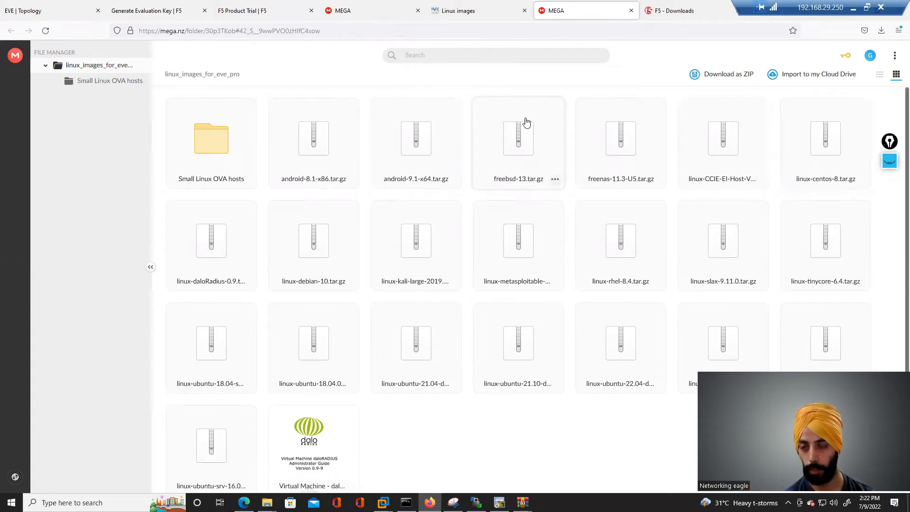
left_click(480, 14)
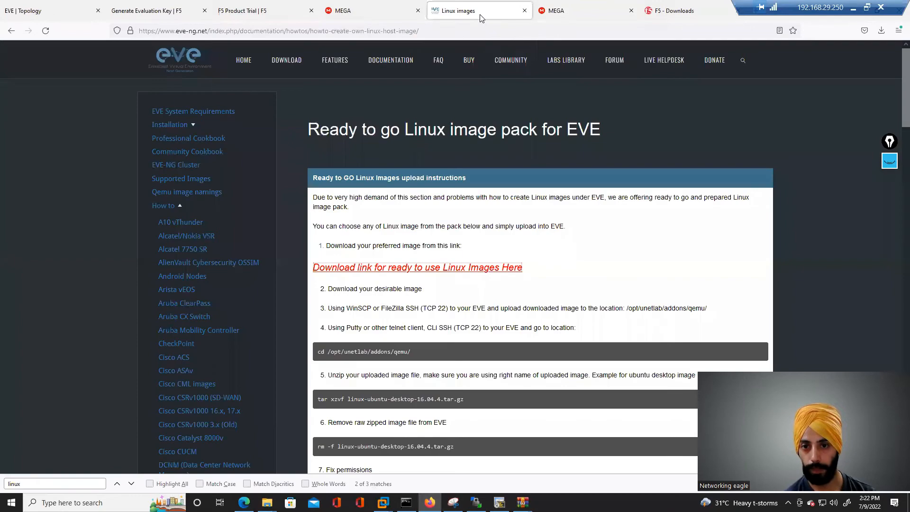
scroll(895, 151, "down", 6)
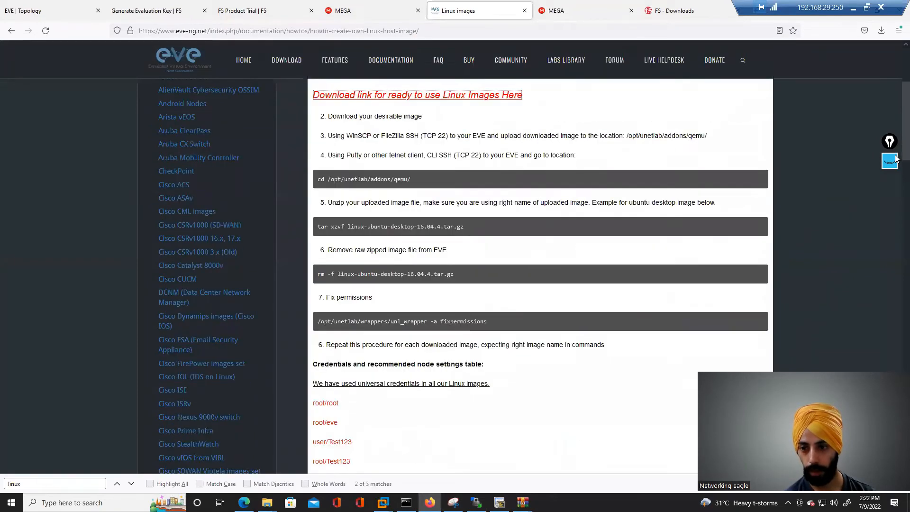
scroll(895, 170, "down", 4)
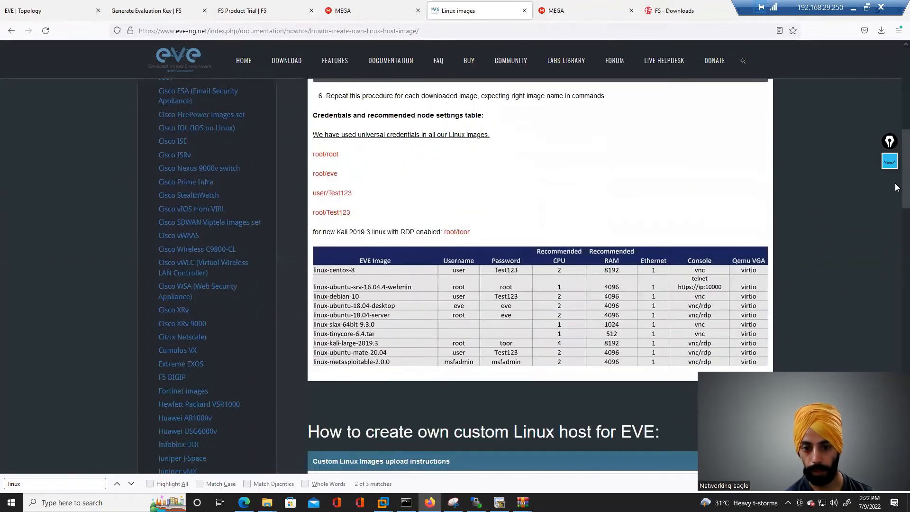
scroll(582, 217, "up", 3)
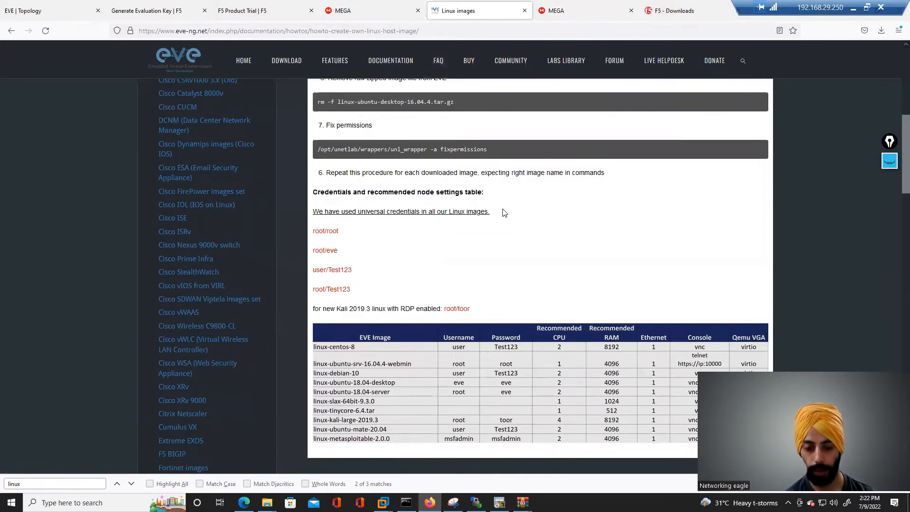
- Inspect the extracted linux-centos-8 folder in the local Downloads folder
mouse_move(267, 502)
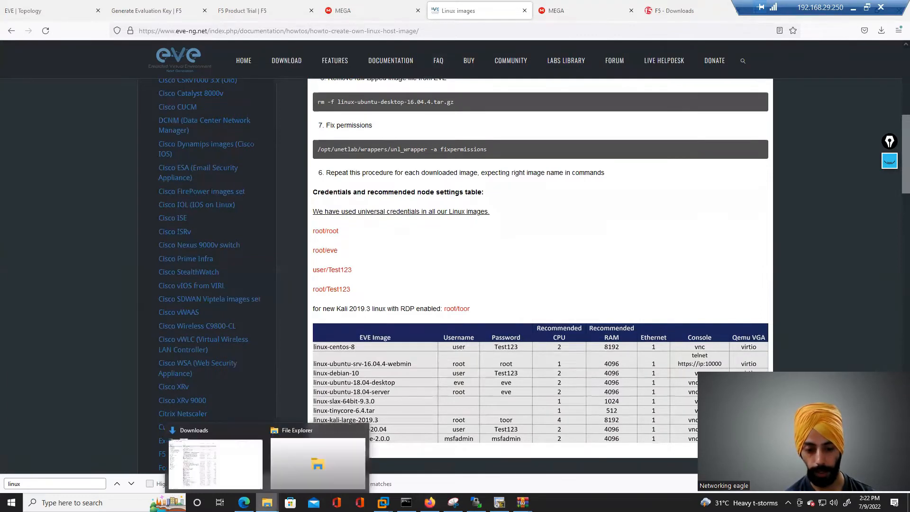
left_click(215, 477)
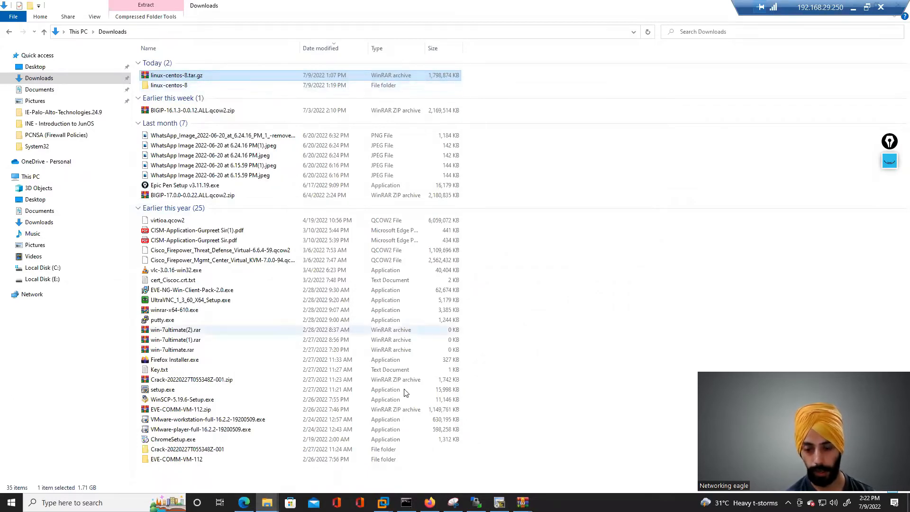
double_click(172, 86)
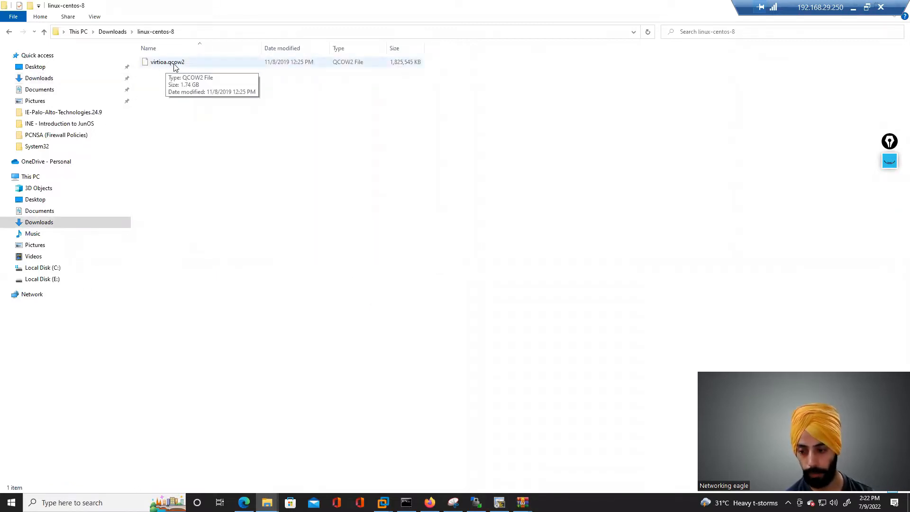
left_click(9, 31)
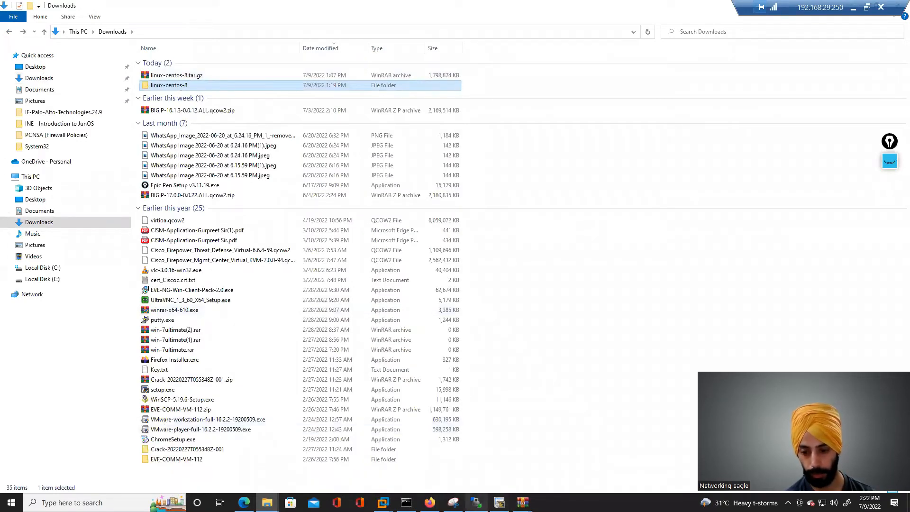
left_click(476, 502)
double_click(425, 174)
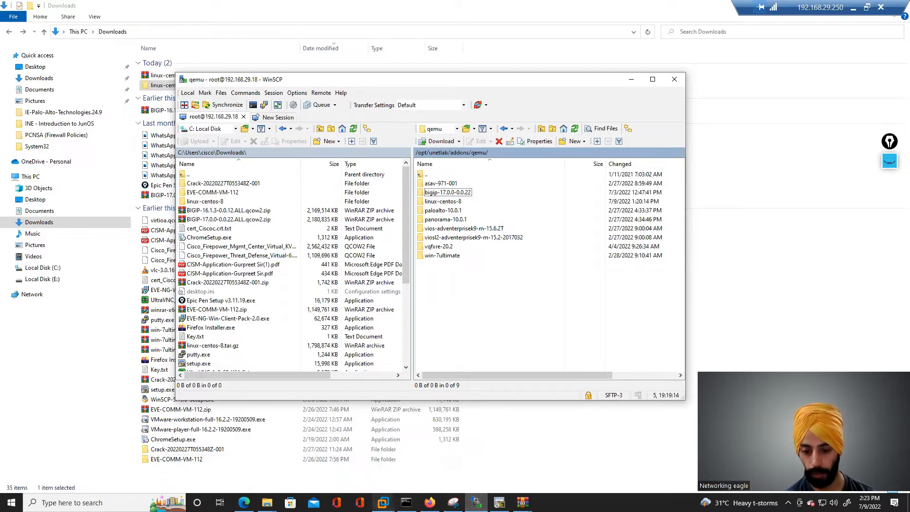
left_click(383, 503)
left_click(413, 443)
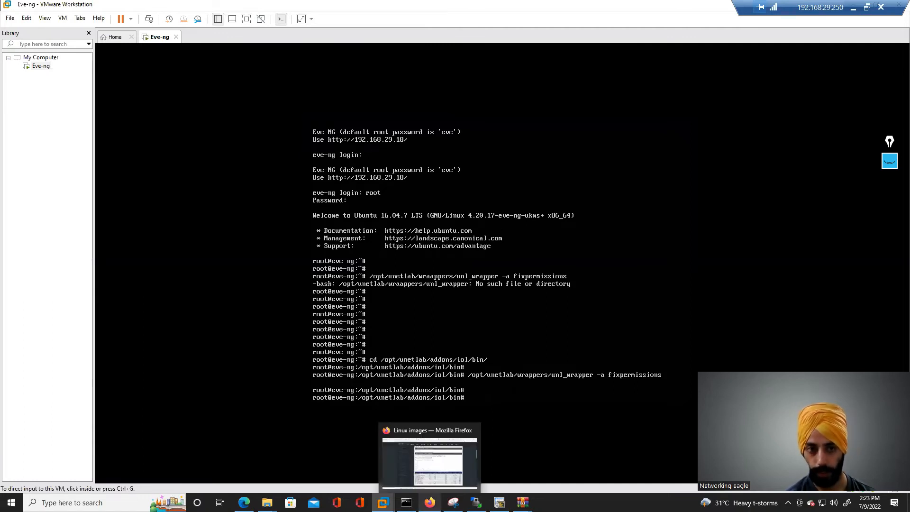
left_click(422, 504)
left_click(55, 4)
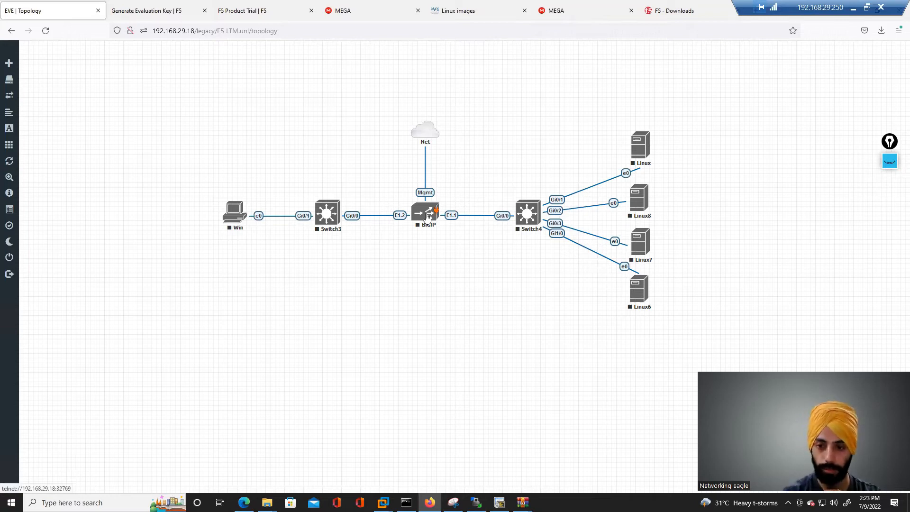
- Annotate the topology with the note "1 CLI → Management IP" using the drawing pen, then close the annotation tools
left_click(889, 161)
left_click(890, 261)
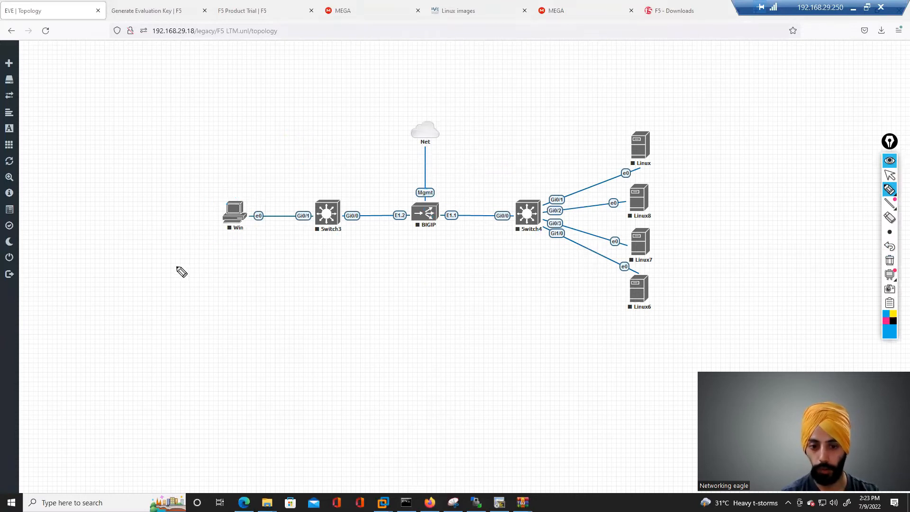
mouse_move(82, 246)
left_mouse_down()
mouse_move(83, 258)
mouse_move(92, 259)
mouse_move(84, 238)
mouse_move(120, 261)
mouse_move(250, 255)
mouse_move(246, 270)
mouse_move(261, 255)
mouse_move(301, 255)
mouse_move(307, 266)
left_mouse_up()
left_click_drag(312, 251, 313, 260)
left_click_drag(193, 269, 304, 273)
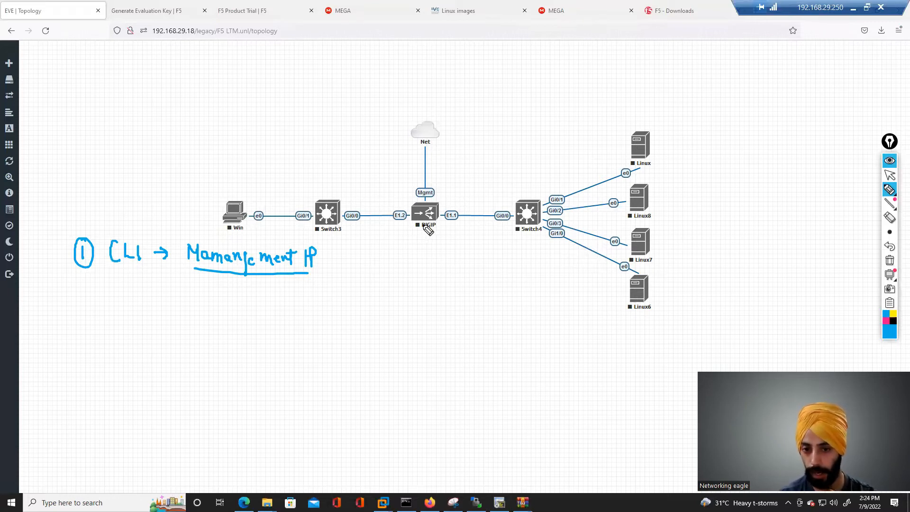
left_click(890, 161)
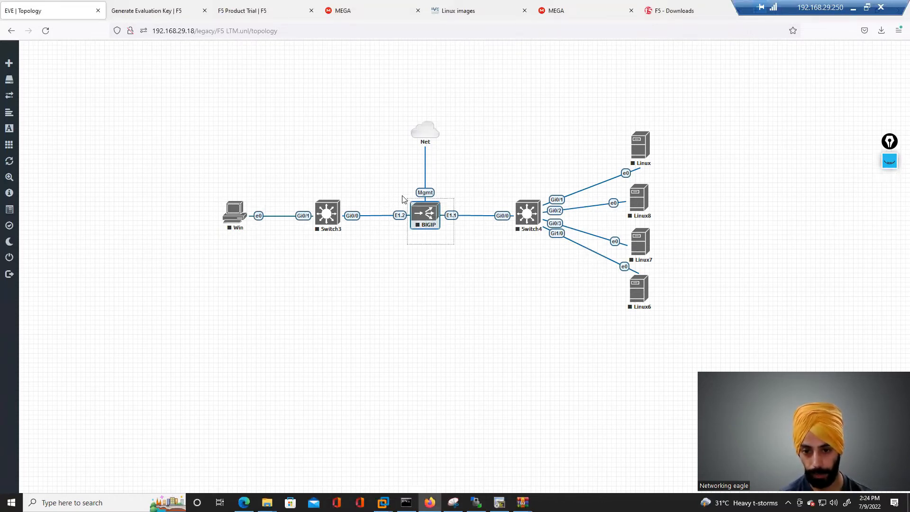
- Start the BIGIP node and open its console session
right_click(429, 220)
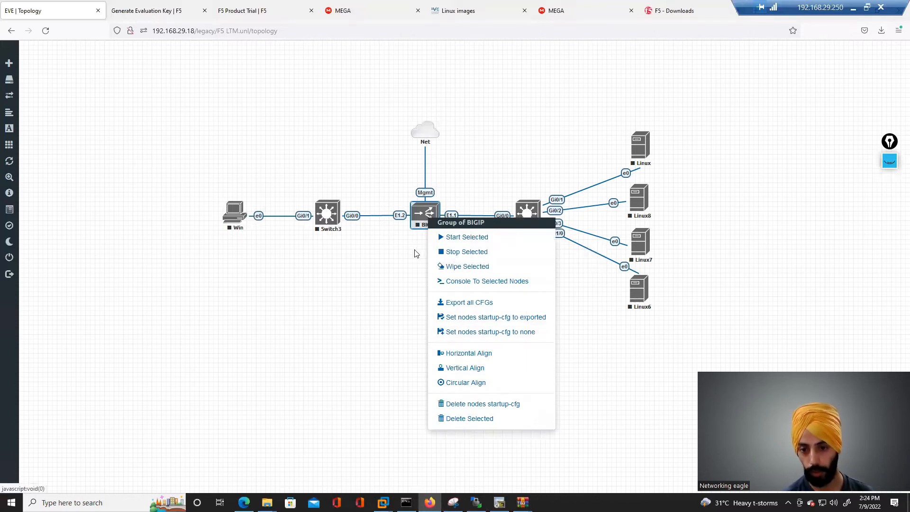
left_click(412, 237)
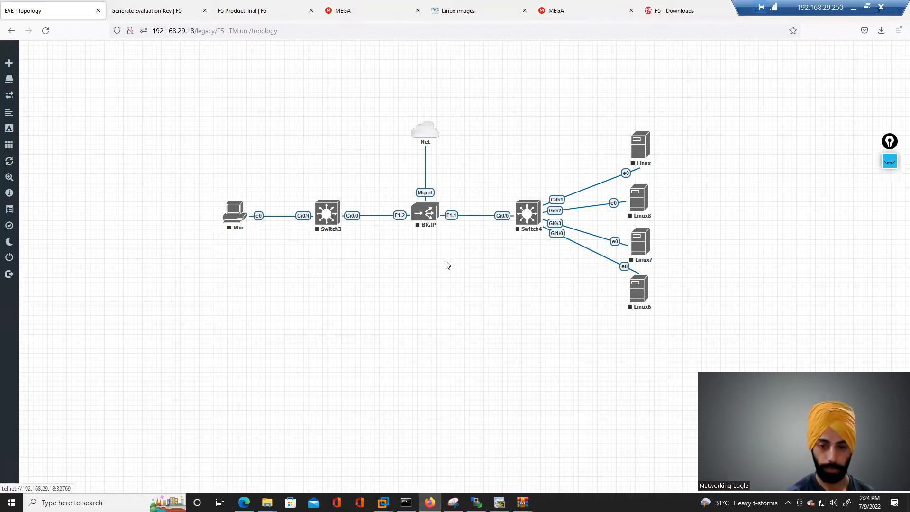
right_click(419, 219)
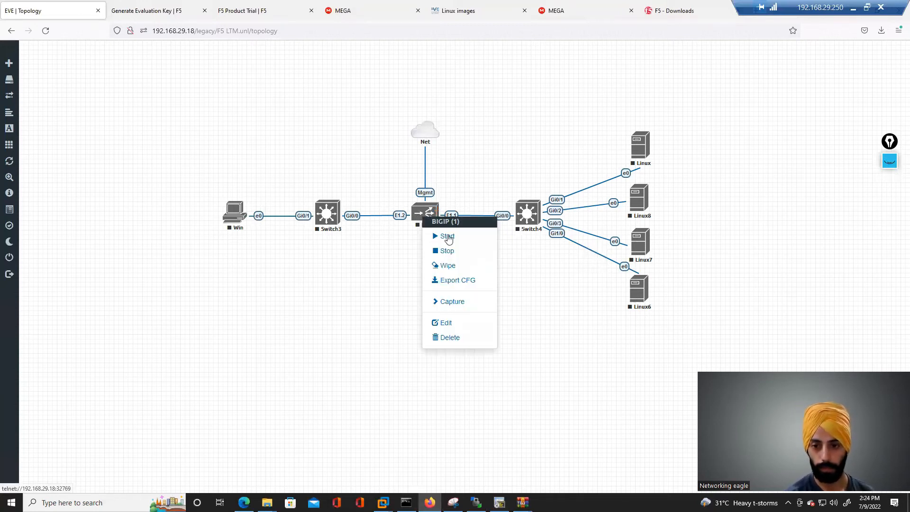
left_click(446, 236)
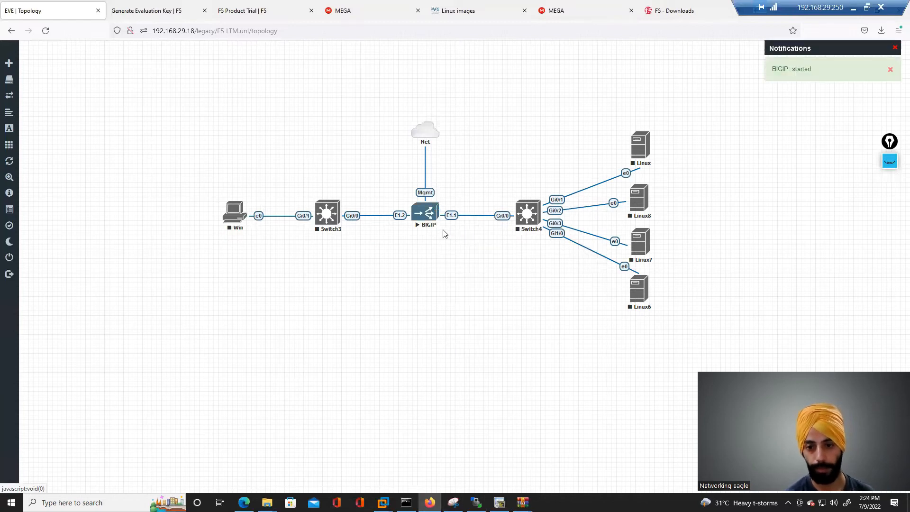
left_click(427, 218)
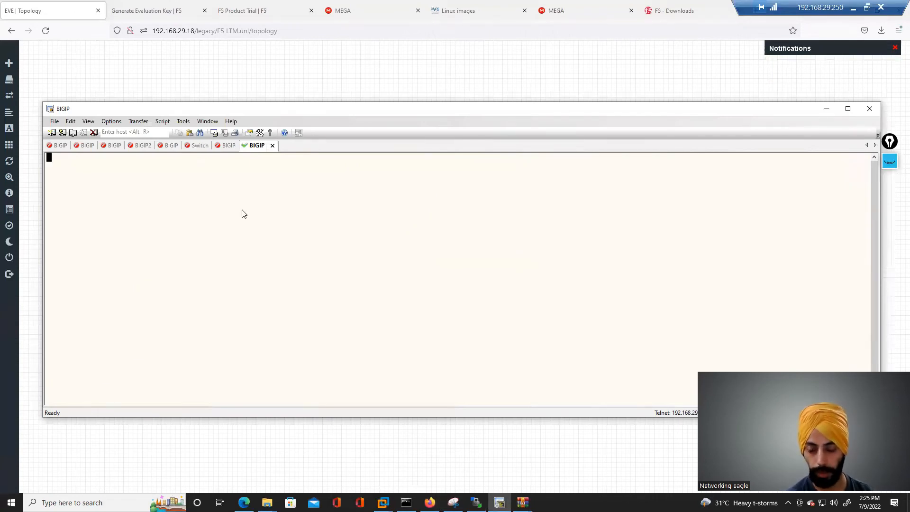
- Log in to the BIGIP console with the username root
left_click_drag(258, 113, 251, 79)
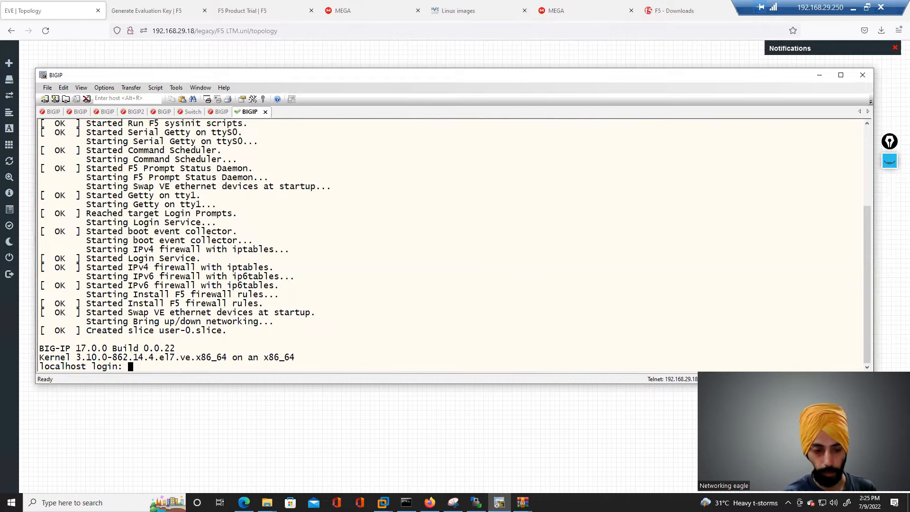
type("oot")
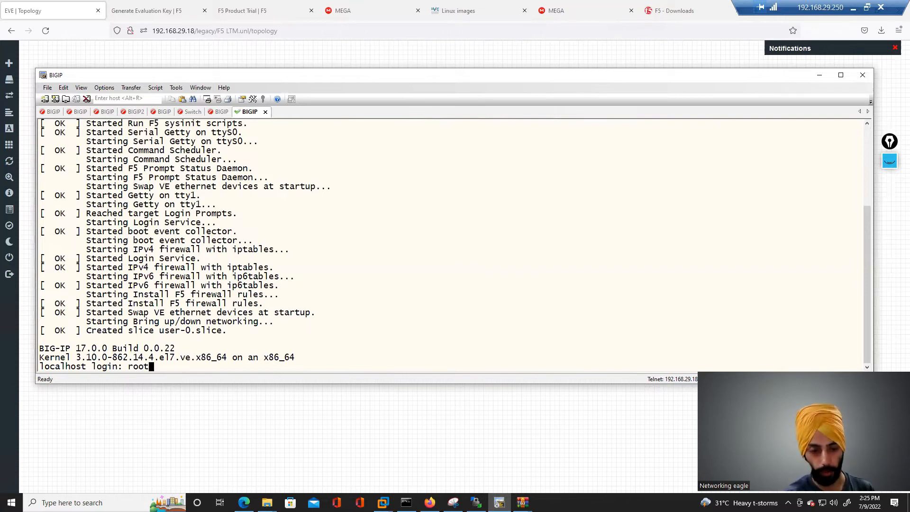
key("Return")
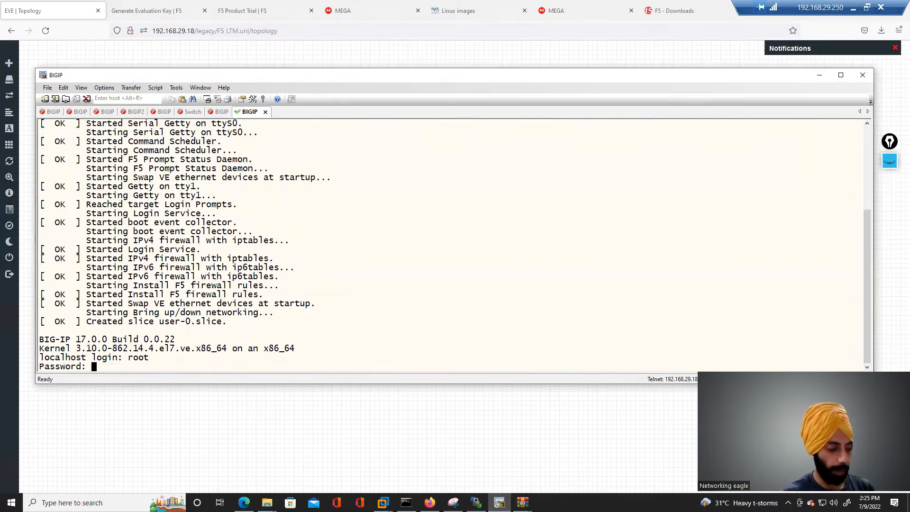
- Enter the root password, then set and retype a new BIG-IP password for root
key("Return")
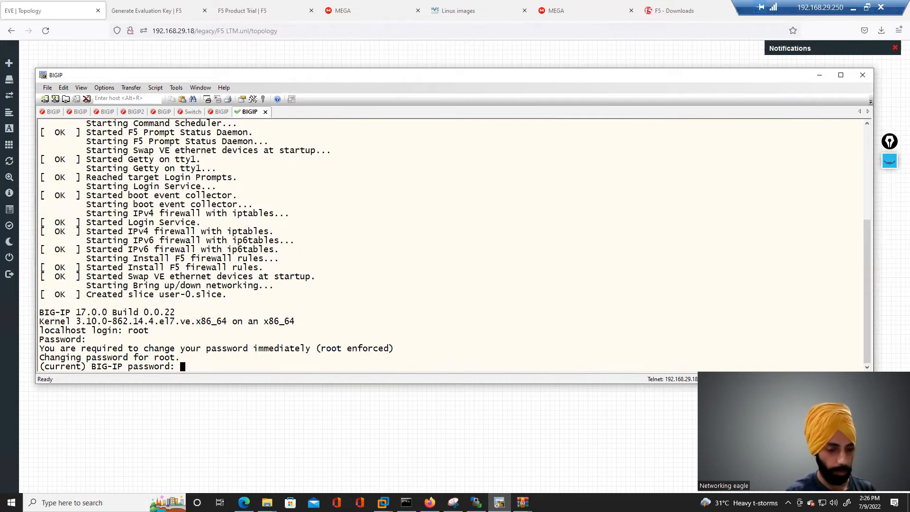
key("Return")
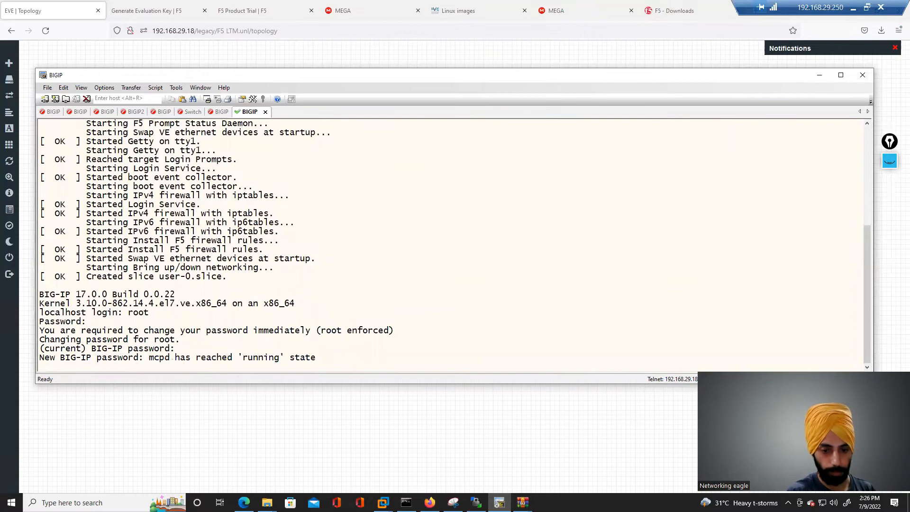
key("Return")
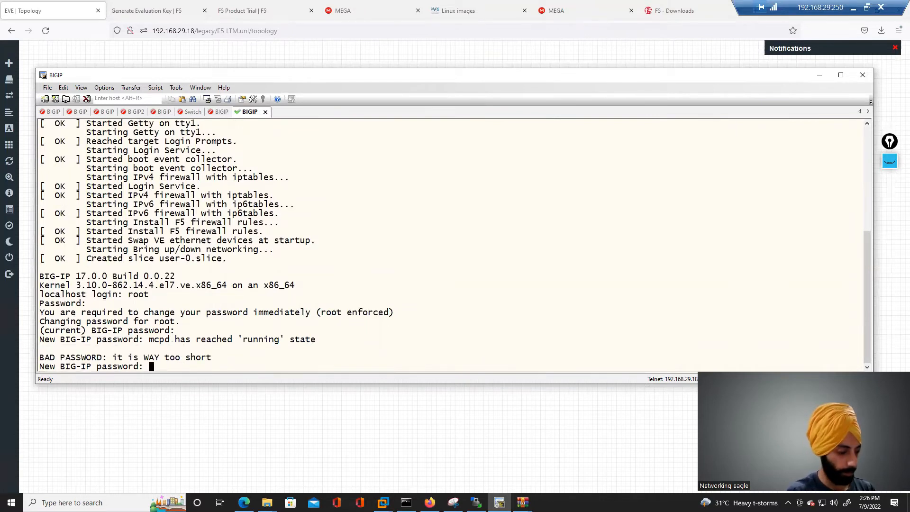
key("Return")
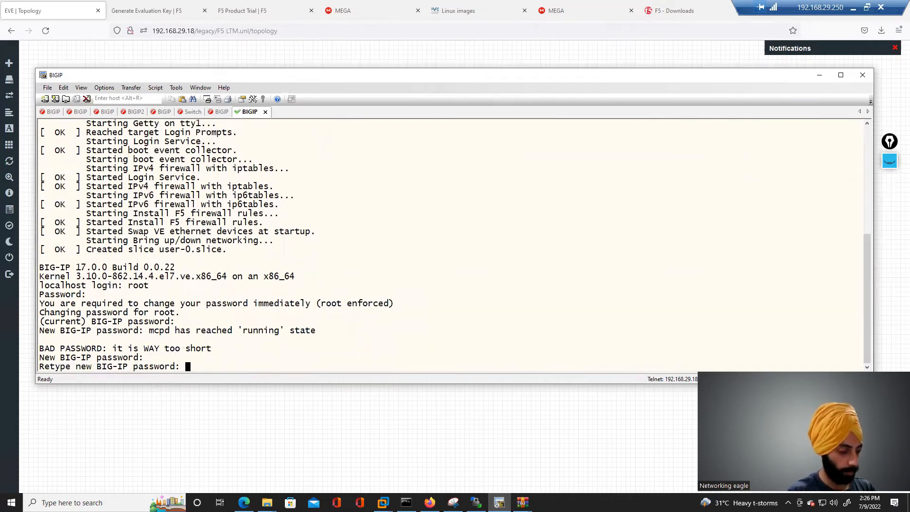
key("Return")
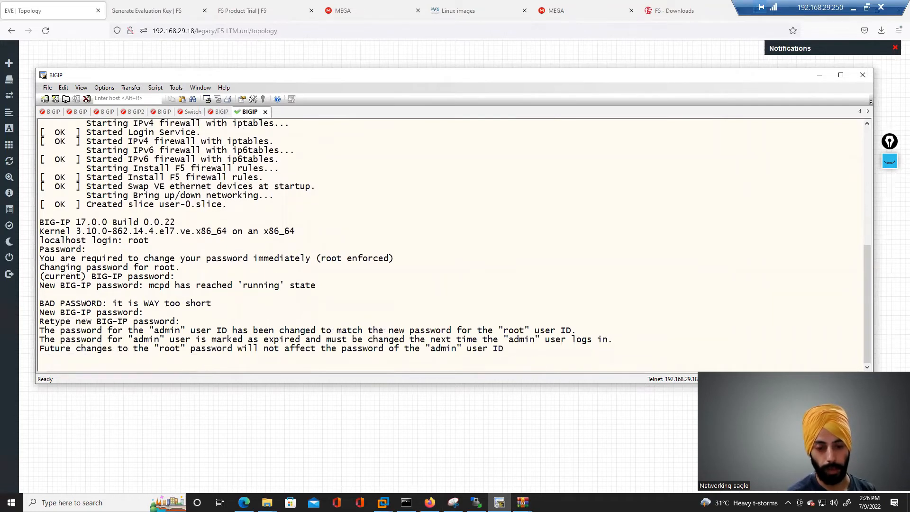
- Launch the config management port setup utility from the shell prompt
key("Return")
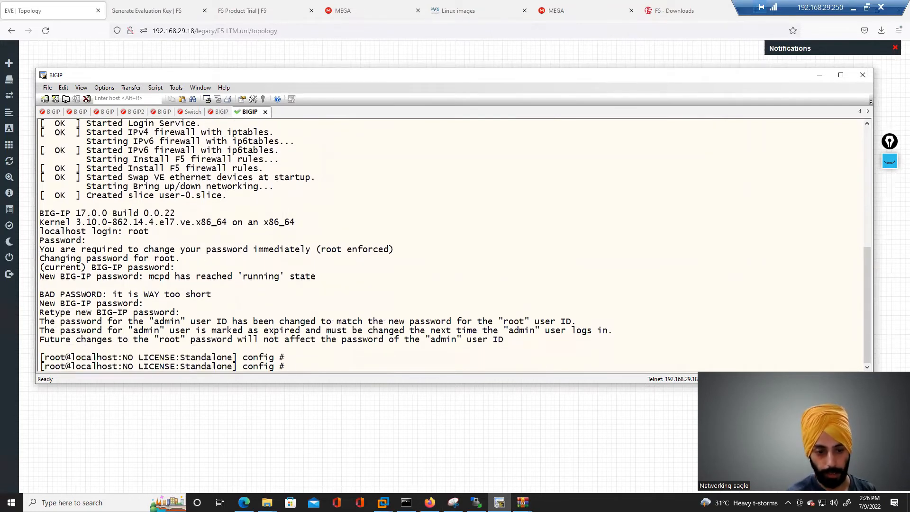
key("Return")
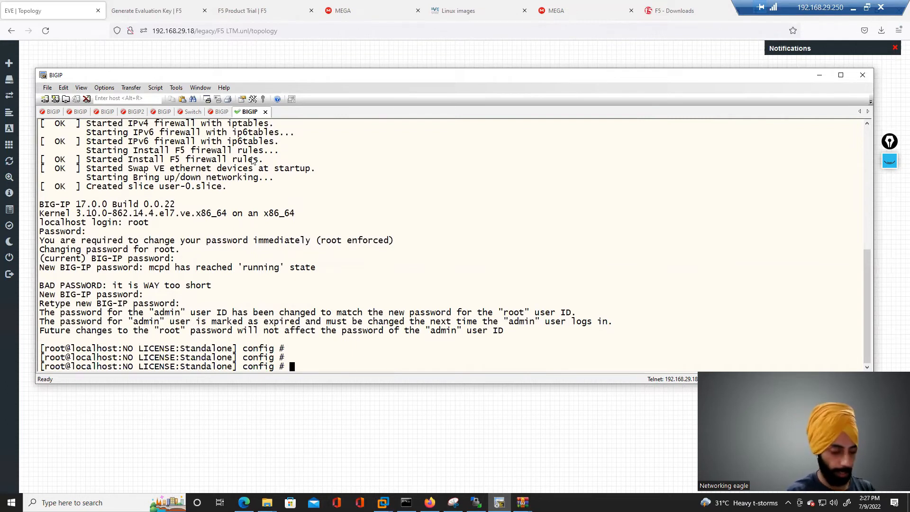
type("conf")
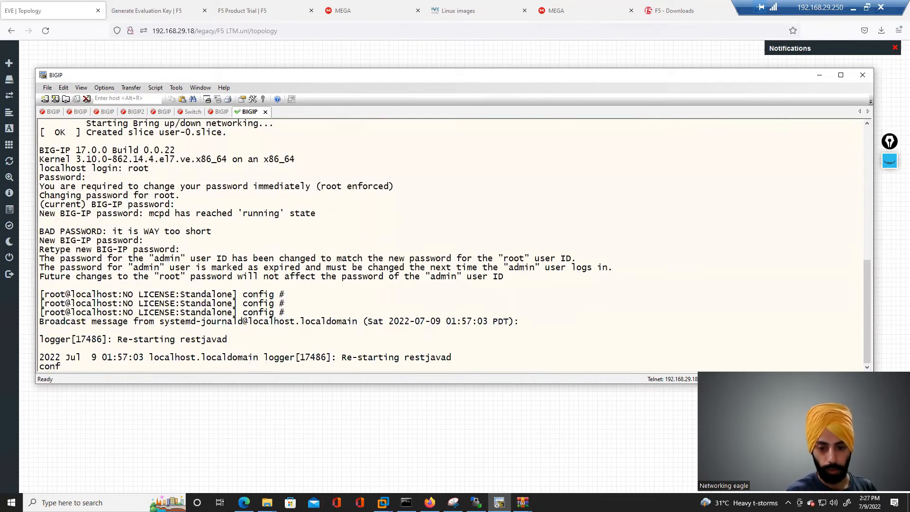
key("Return")
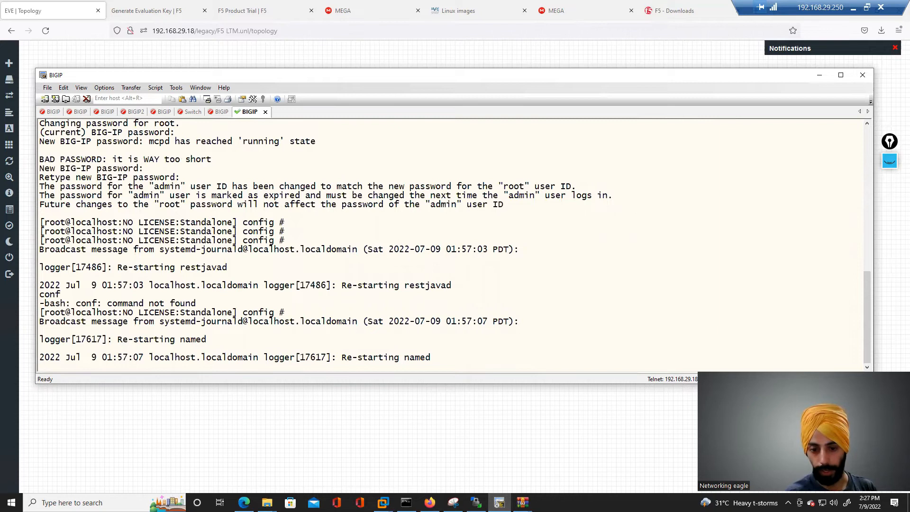
key("Return")
key("Return")
key("Return")
key("Return")
type("cal")
key("BackSpace")
type("onfig")
key("Return")
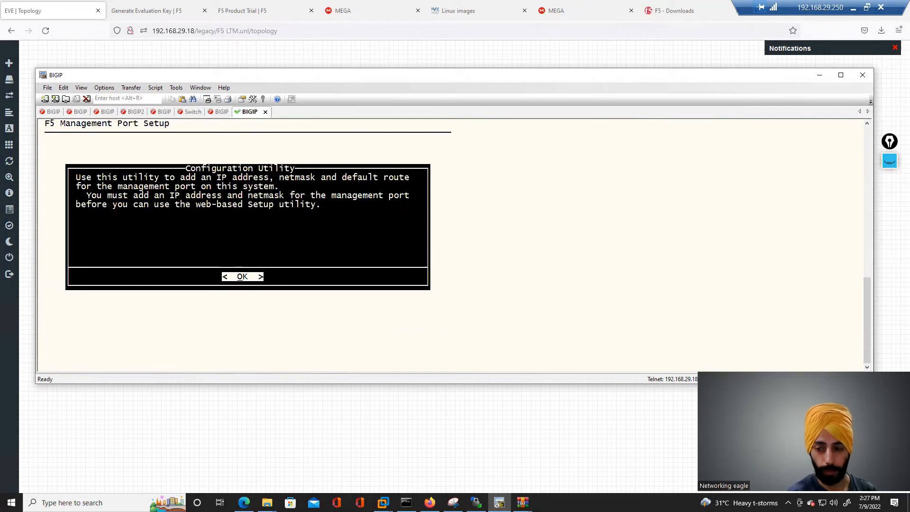
- Choose IPv4 with manual addressing and set the management IP address to 192.168.29.230
key("Return")
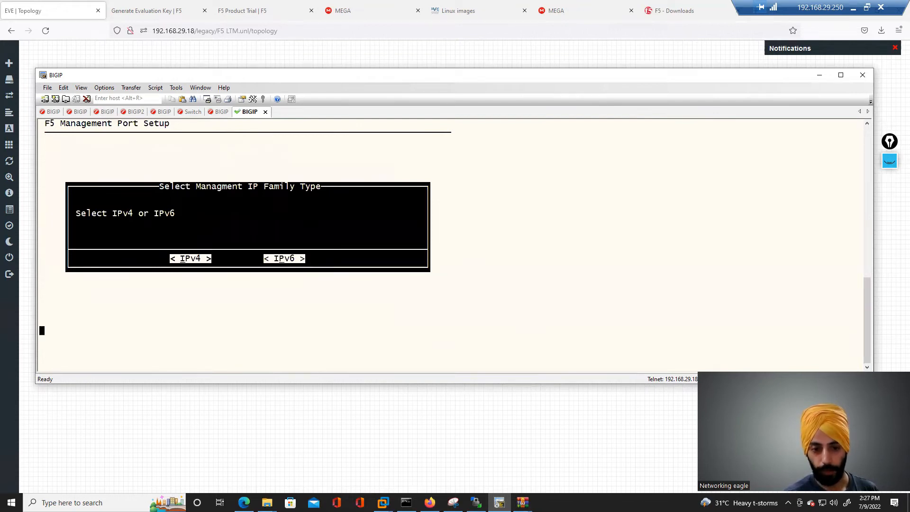
key("Return")
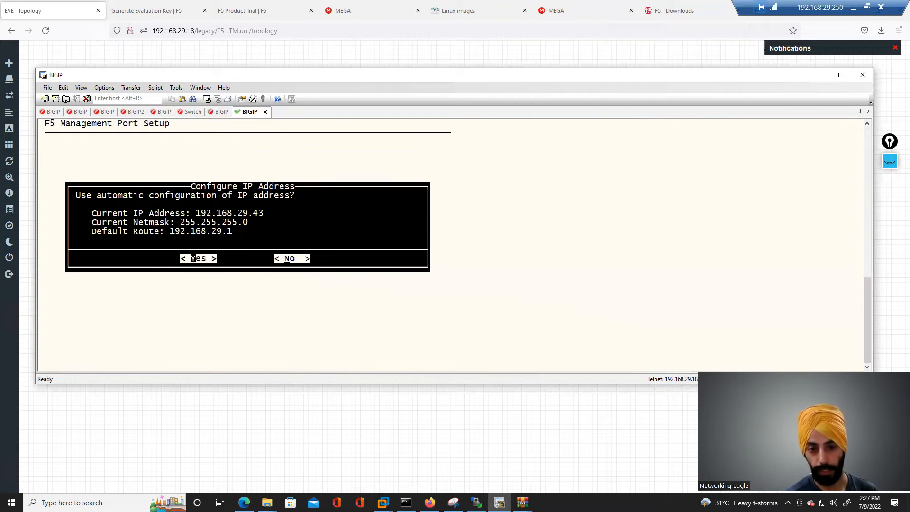
key("Tab")
key("Tab")
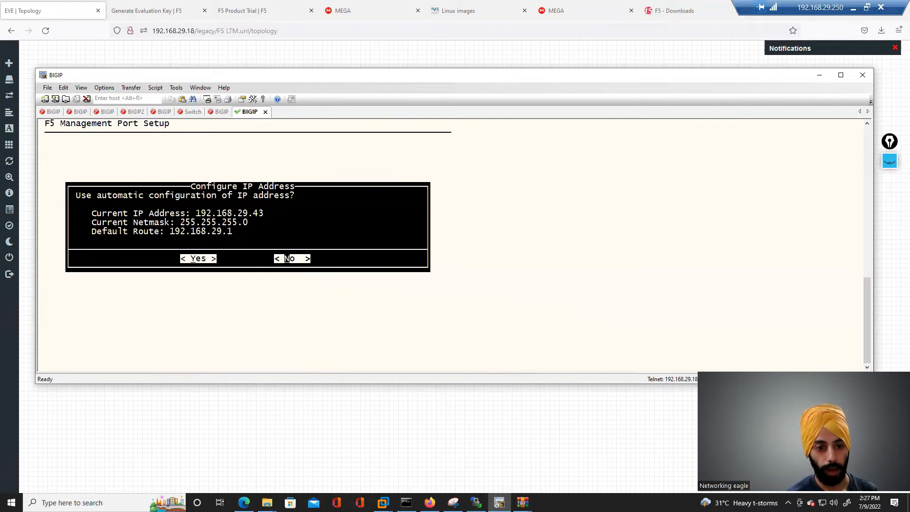
key("Return")
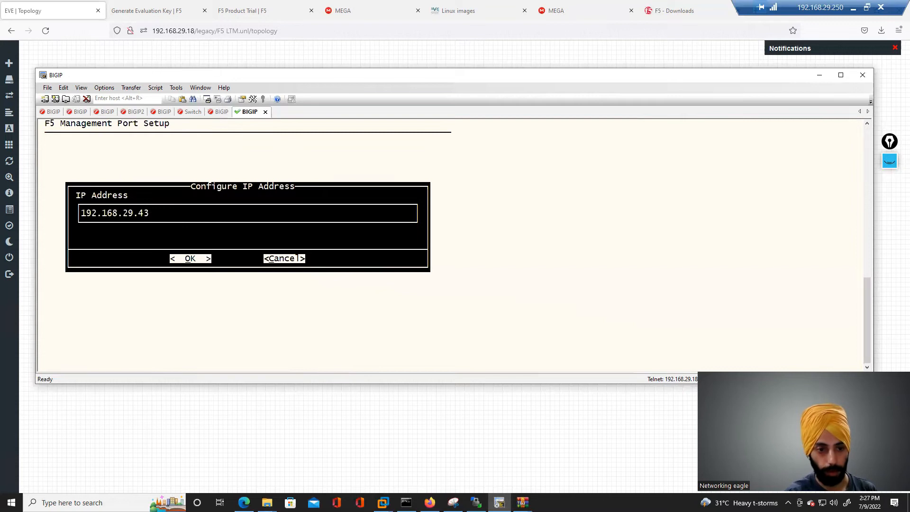
key("BackSpace")
key("BackSpace")
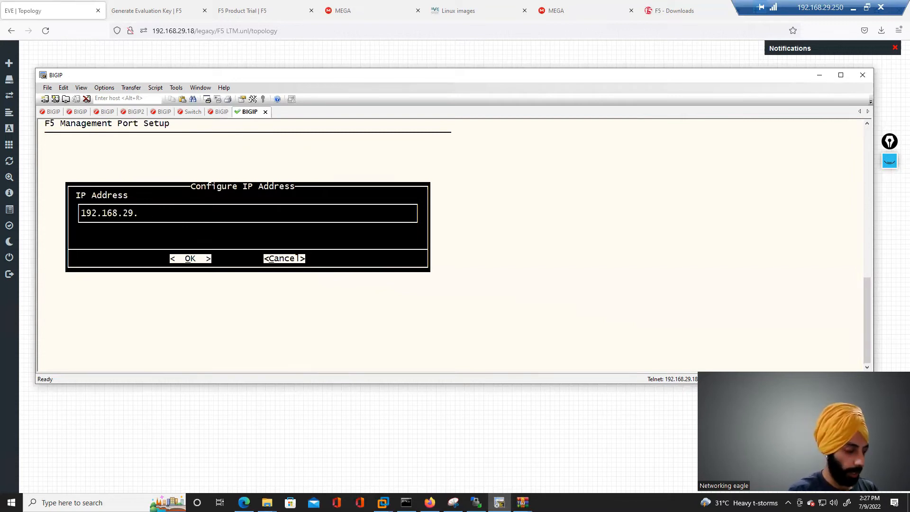
type("230")
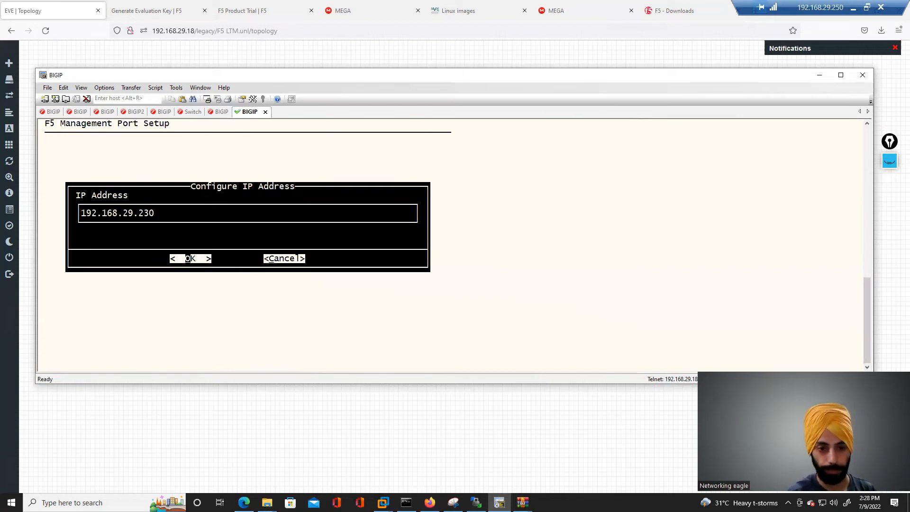
key("Return")
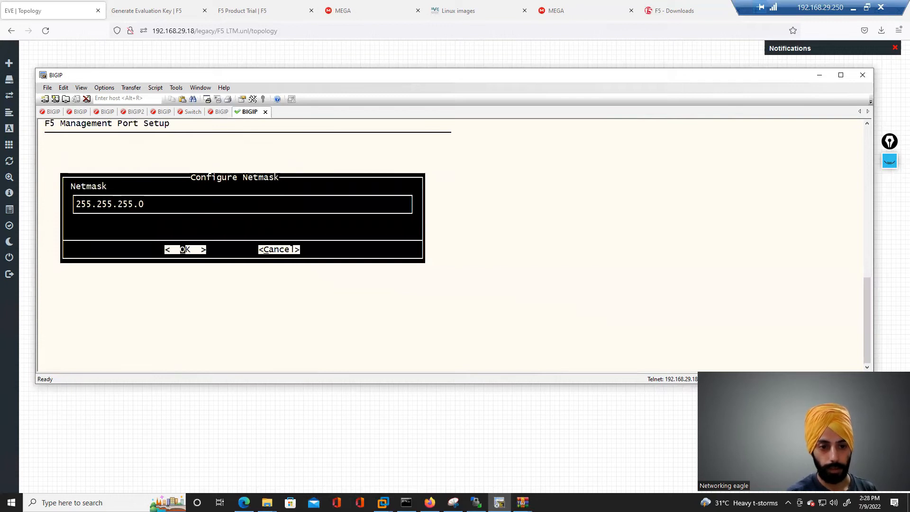
- Keep netmask 255.255.255.0 and default management route 192.168.29.1, and accept the configuration
key("Return")
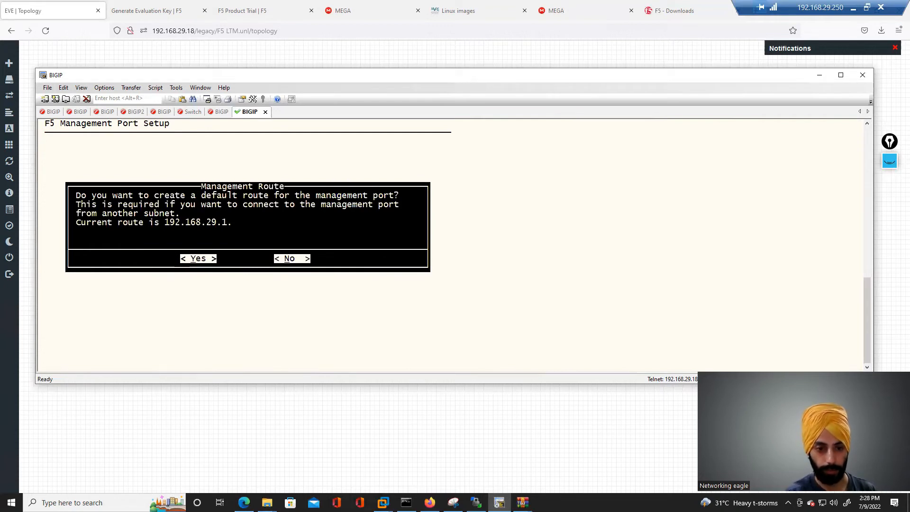
key("Return")
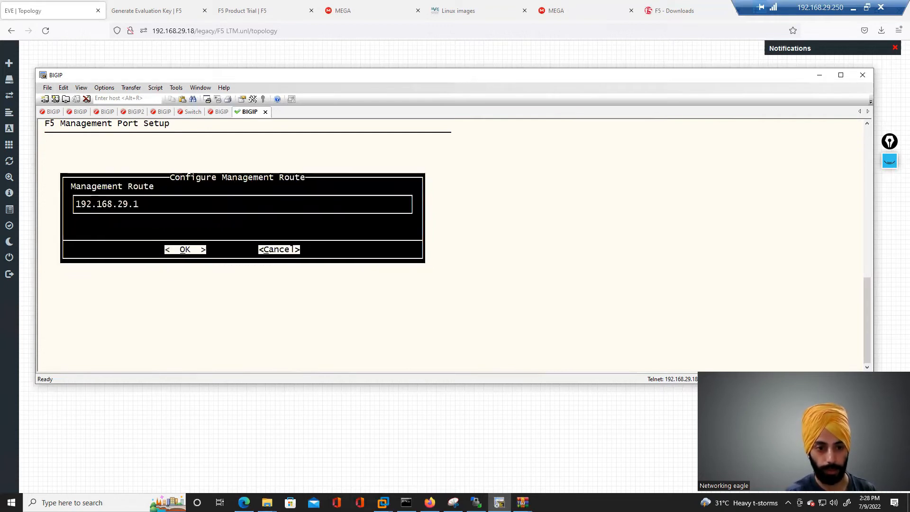
key("Tab")
key("Return")
key("Tab")
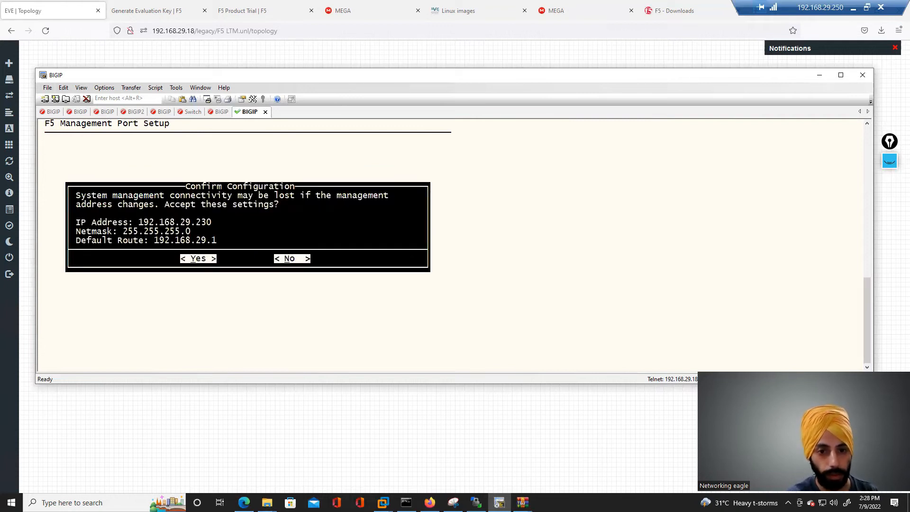
key("Return")
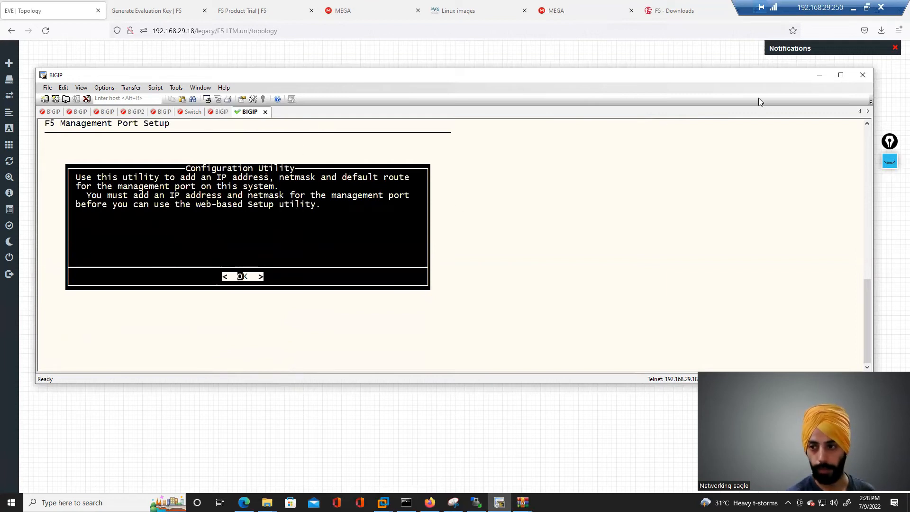
- Minimize the console and annotate the topology in pink with 192.168.29.230 beside Mgmt, circling the Net cloud
left_click(819, 76)
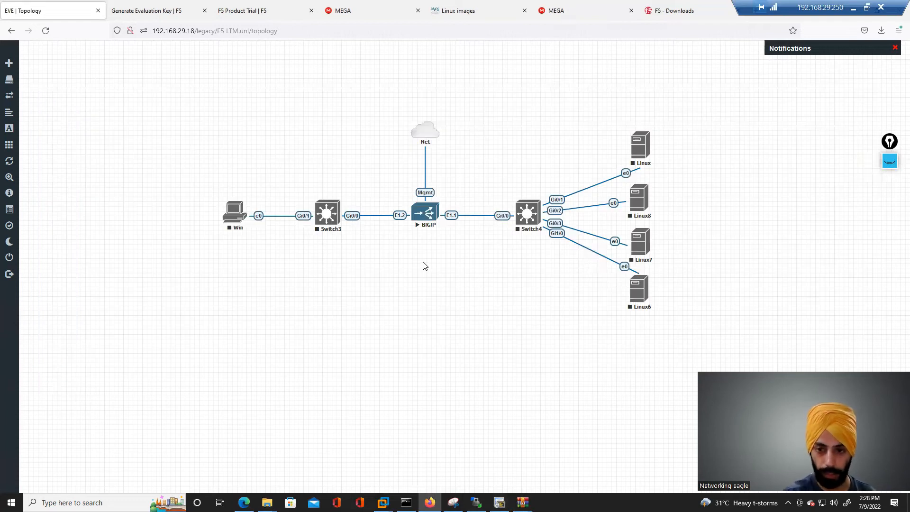
left_click(890, 162)
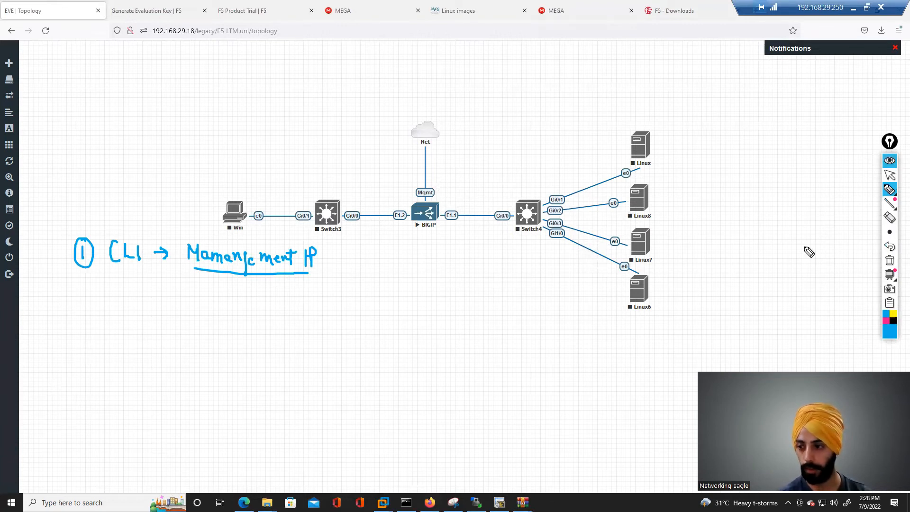
left_click(886, 320)
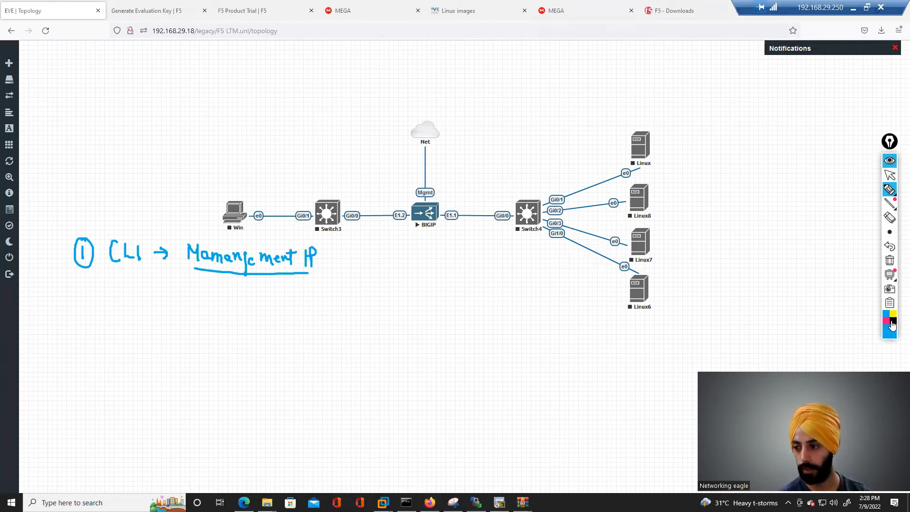
mouse_move(432, 177)
left_mouse_down()
mouse_move(431, 185)
mouse_move(440, 176)
mouse_move(439, 184)
mouse_move(503, 185)
mouse_move(515, 177)
mouse_move(448, 189)
mouse_move(520, 188)
left_mouse_up()
left_click(452, 183)
left_click(476, 184)
left_click(493, 182)
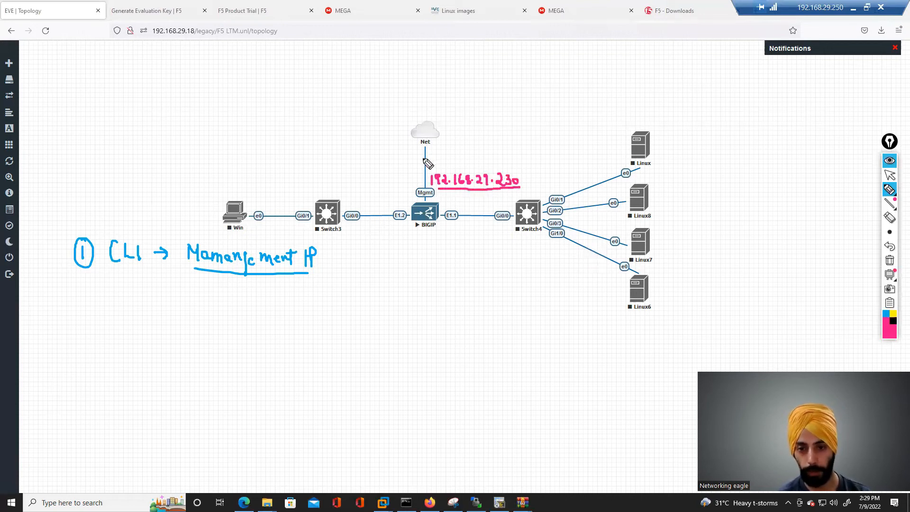
mouse_move(436, 114)
left_mouse_down()
mouse_move(406, 127)
mouse_move(453, 138)
mouse_move(437, 113)
left_mouse_up()
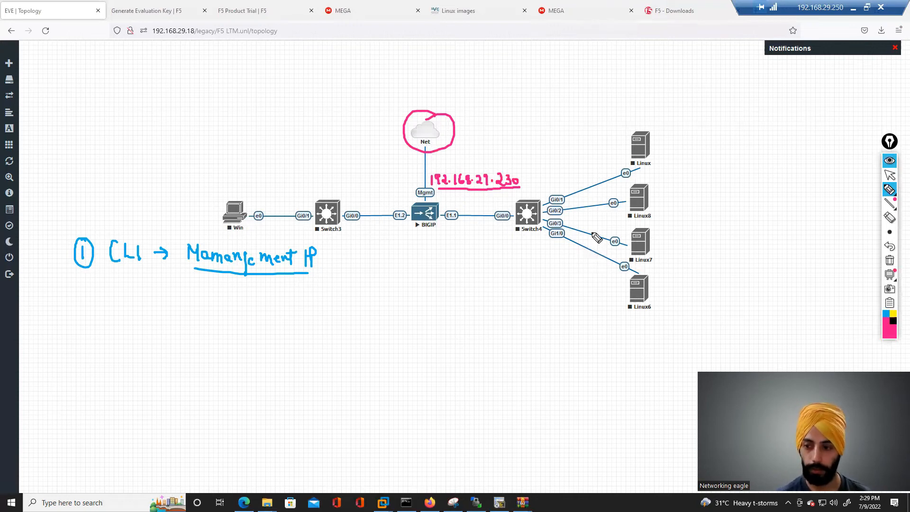
left_click(890, 161)
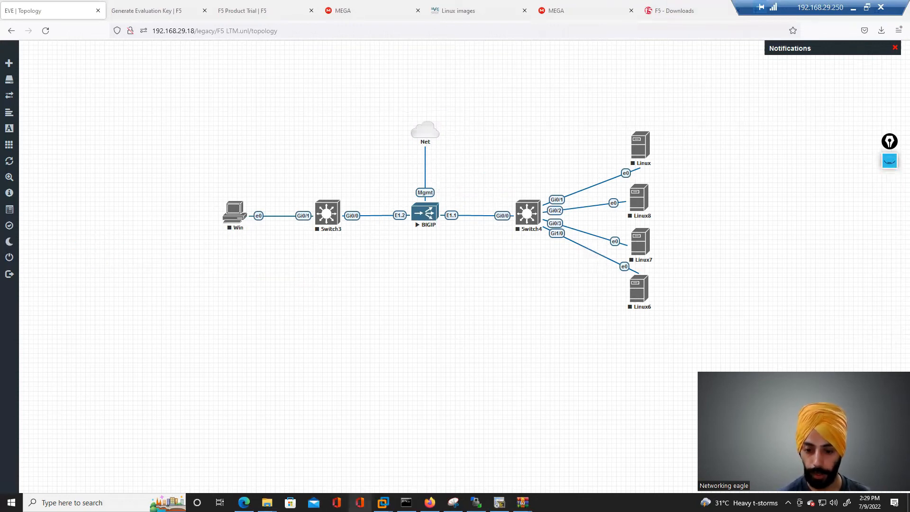
- Switch to Command Prompt and ping 192.168.29.240
key("alt+Tab")
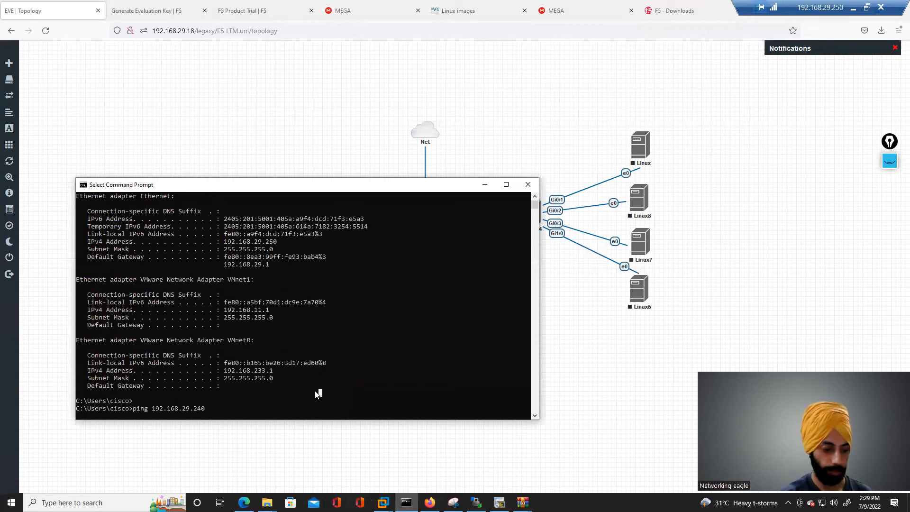
key("Return")
key("Return")
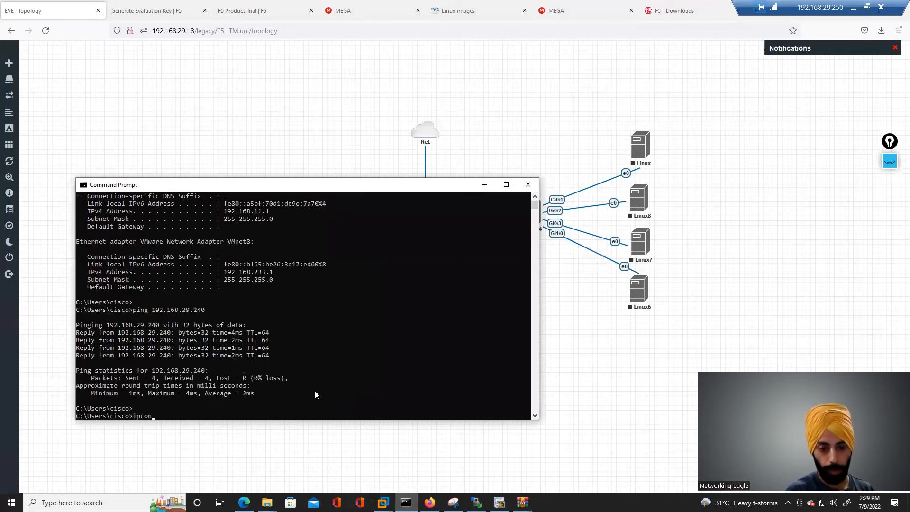
- Run ipconfig and highlight the Ethernet adapter's IPv4 address
key("Return")
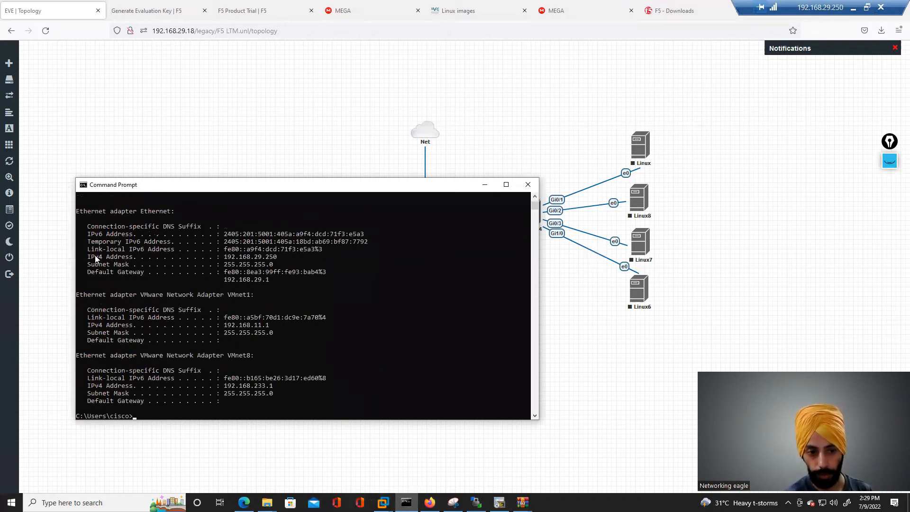
left_click_drag(105, 257, 92, 257)
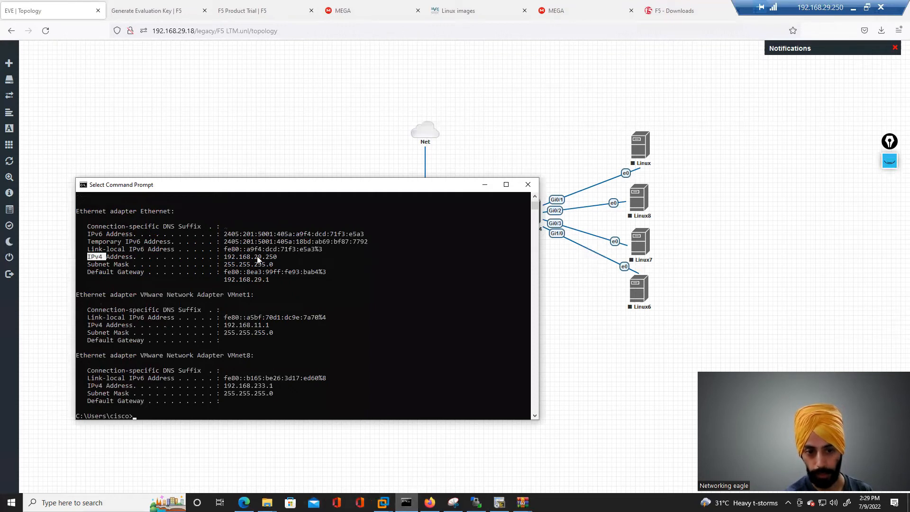
left_click_drag(255, 258, 277, 258)
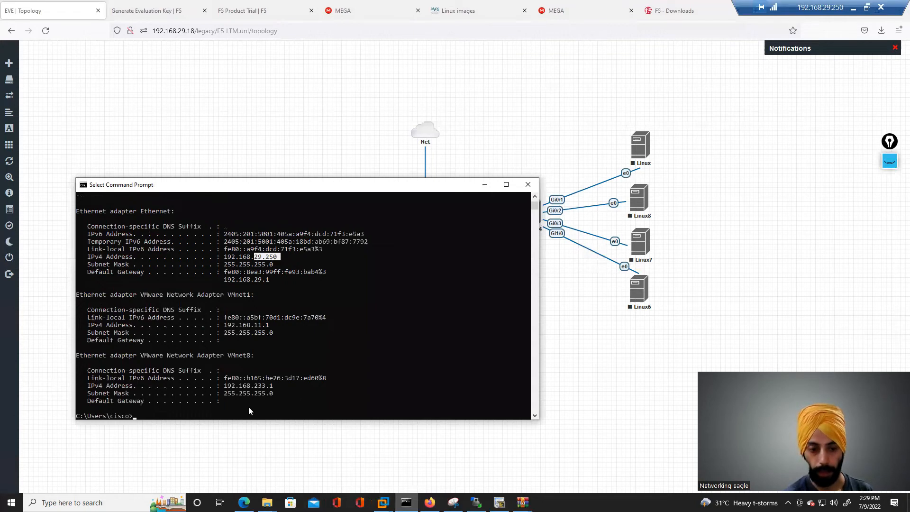
- Ping the BIGIP management address 192.168.29.230 from Command Prompt
key("Return")
key("Return")
key("Return")
key("Return")
key("Return")
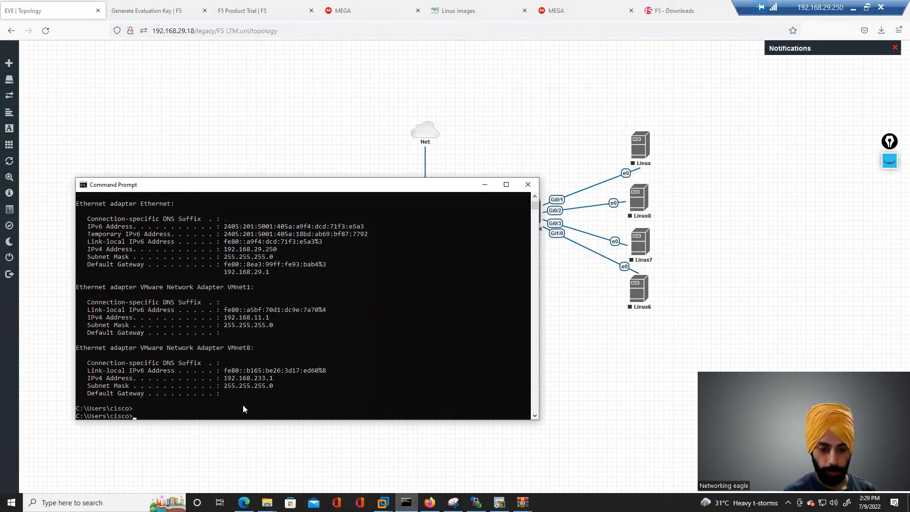
key("Return")
type("[ing")
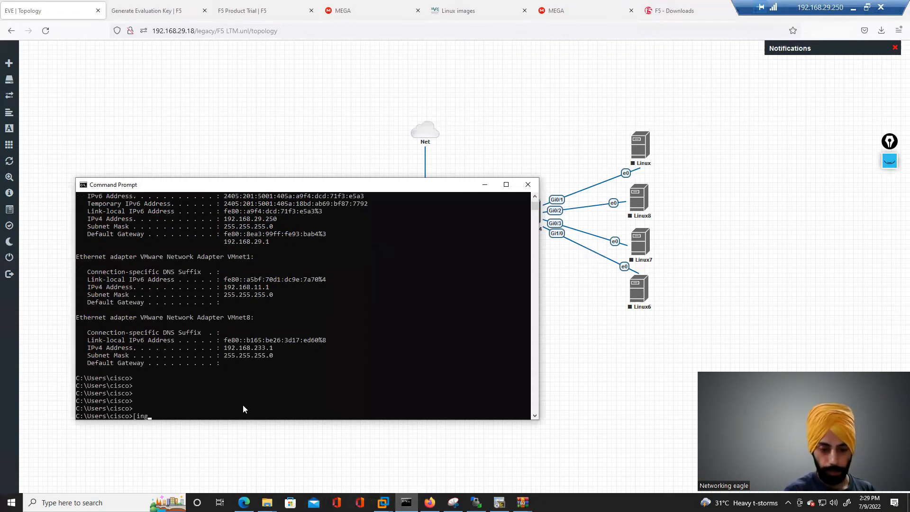
key("BackSpace")
key("BackSpace")
key("BackSpace")
key("BackSpace")
type("pi")
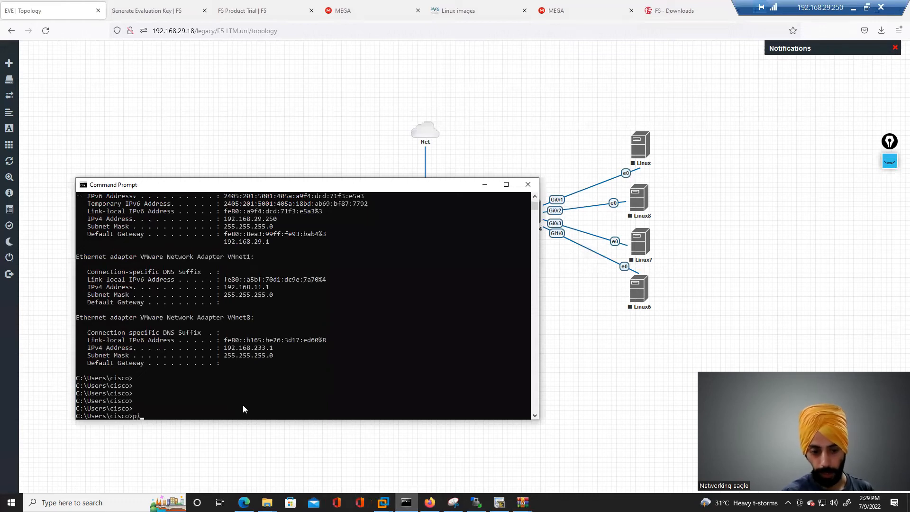
type("ng 1")
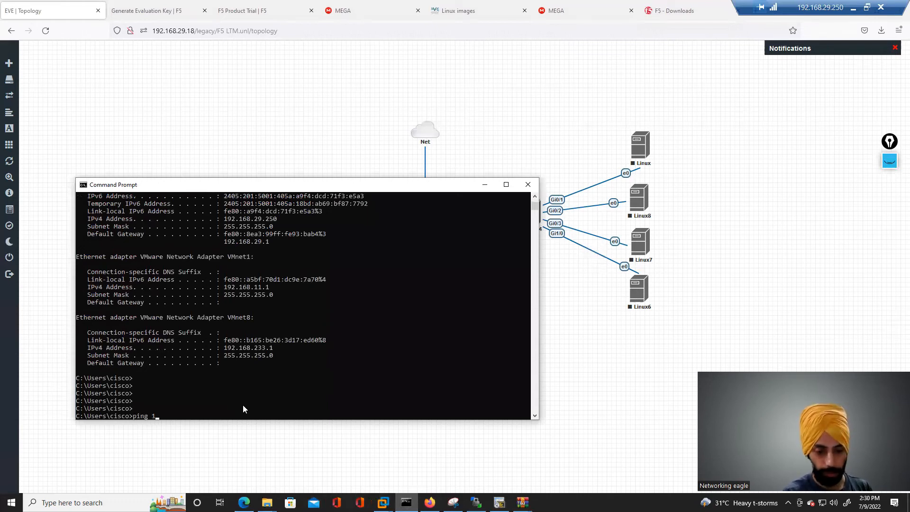
type("92.")
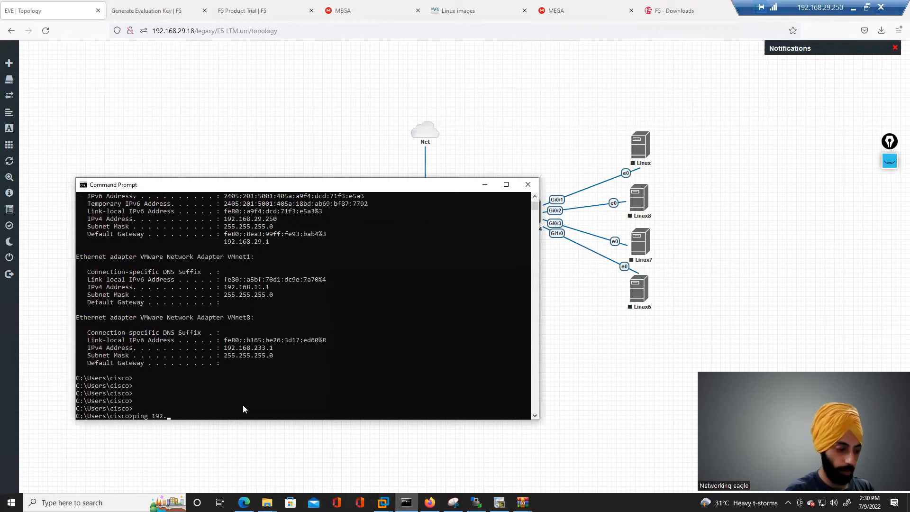
type("168.")
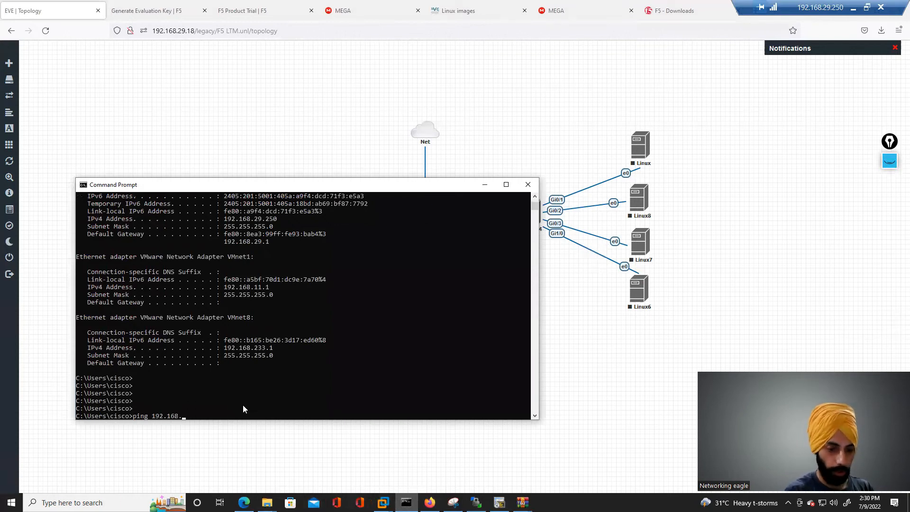
type("29.230")
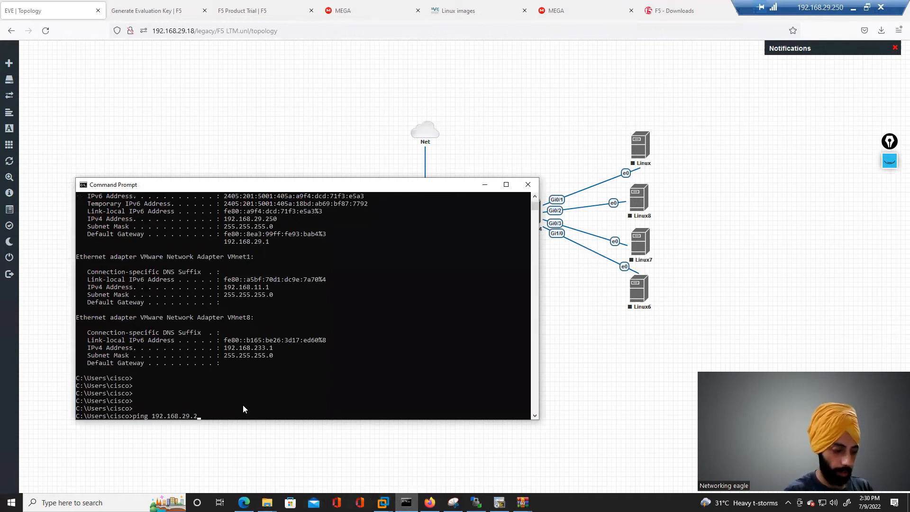
key("Return")
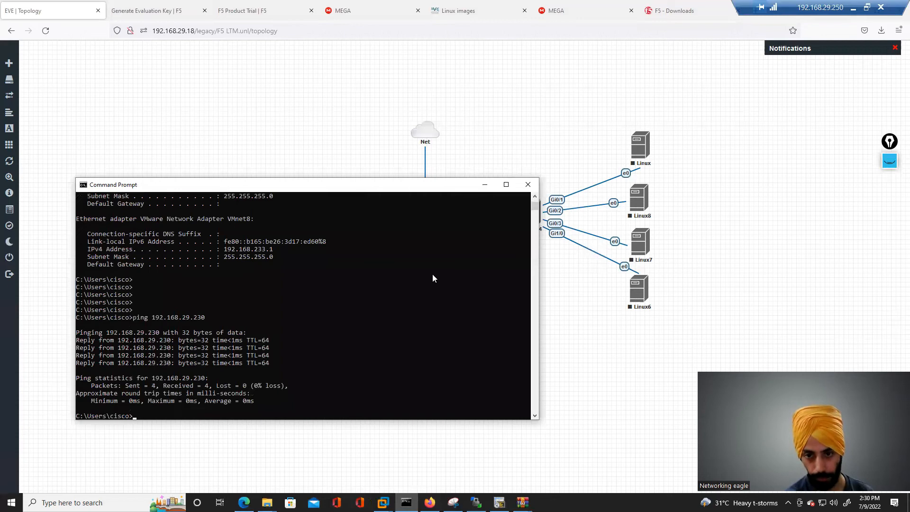
- Switch to the Eve-ng VM in VMware Workstation and inspect its two network adapters' connection settings
left_click(486, 184)
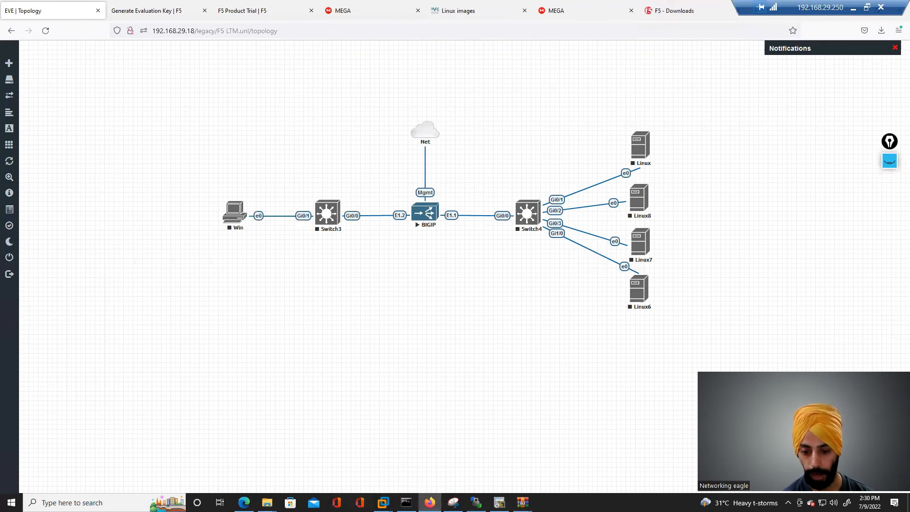
mouse_move(383, 503)
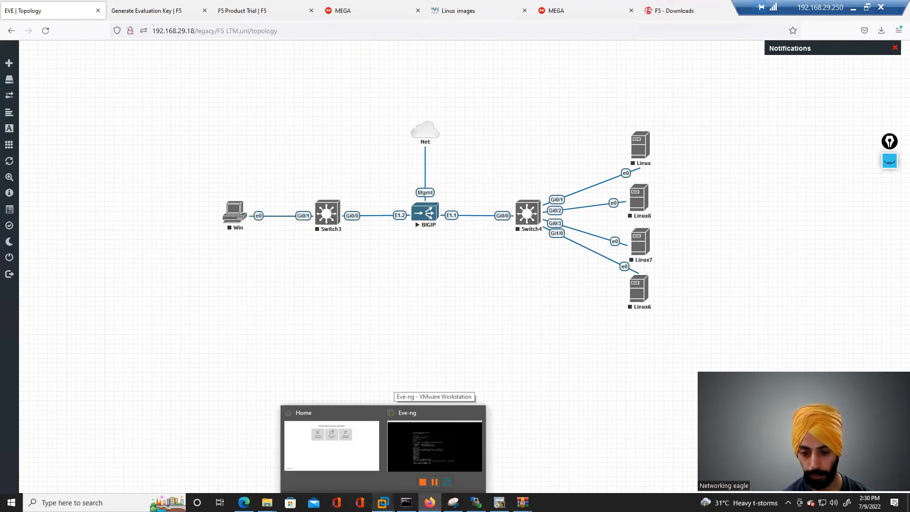
left_click(421, 431)
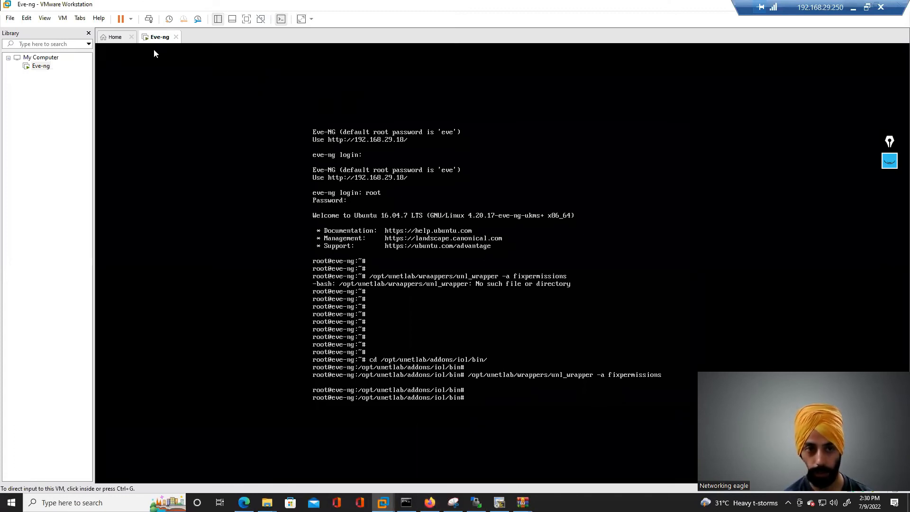
right_click(158, 36)
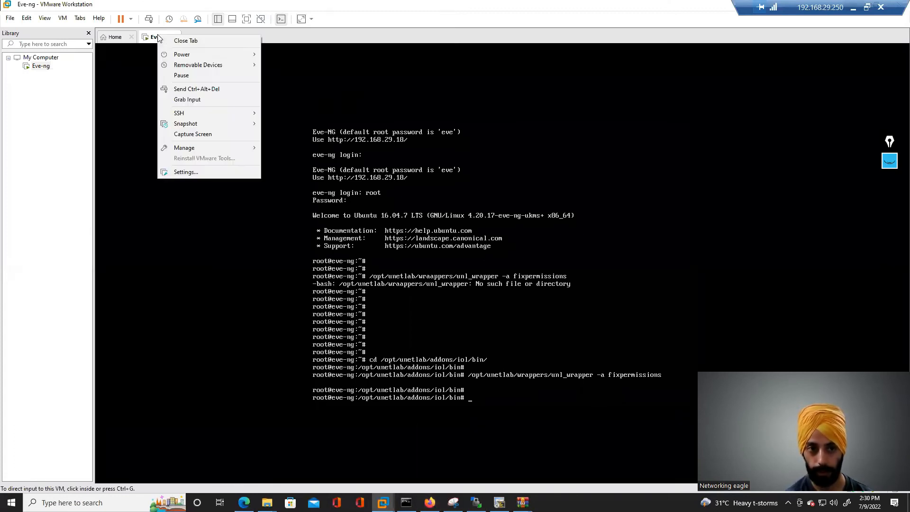
left_click(200, 174)
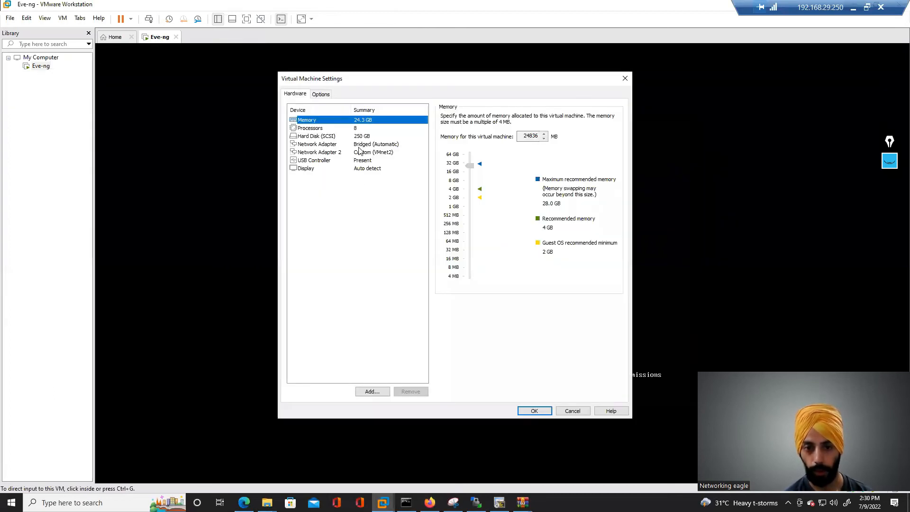
left_click(359, 145)
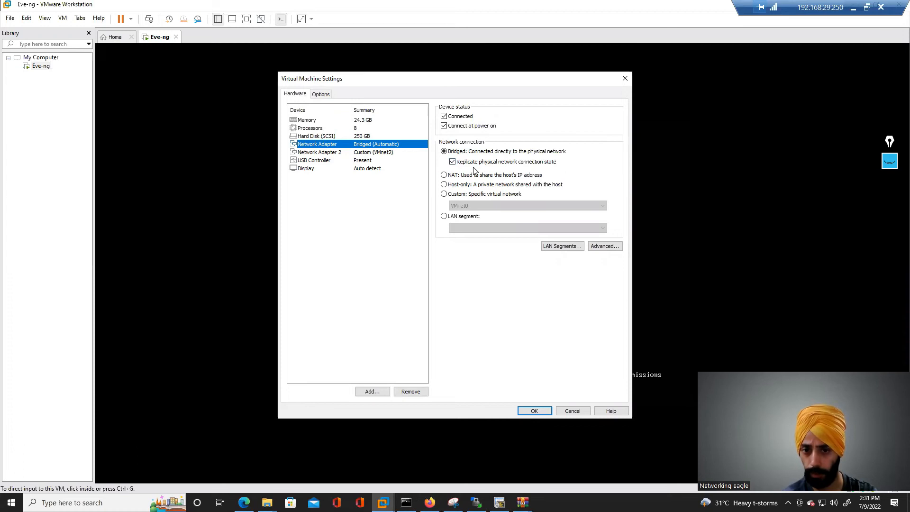
left_click(354, 152)
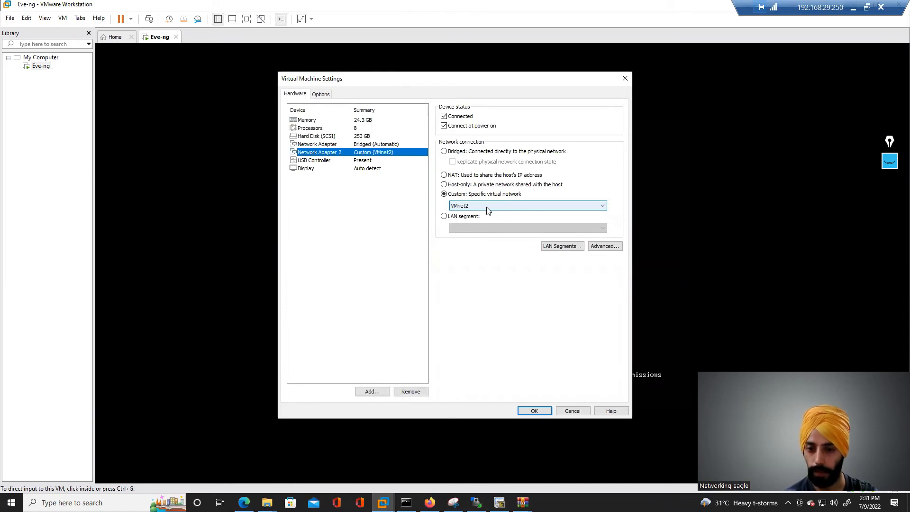
left_click(334, 145)
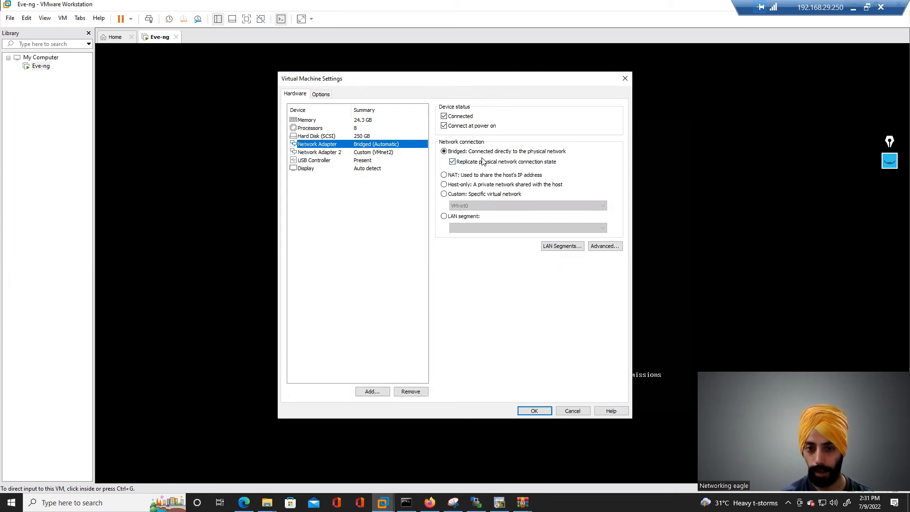
left_click(624, 79)
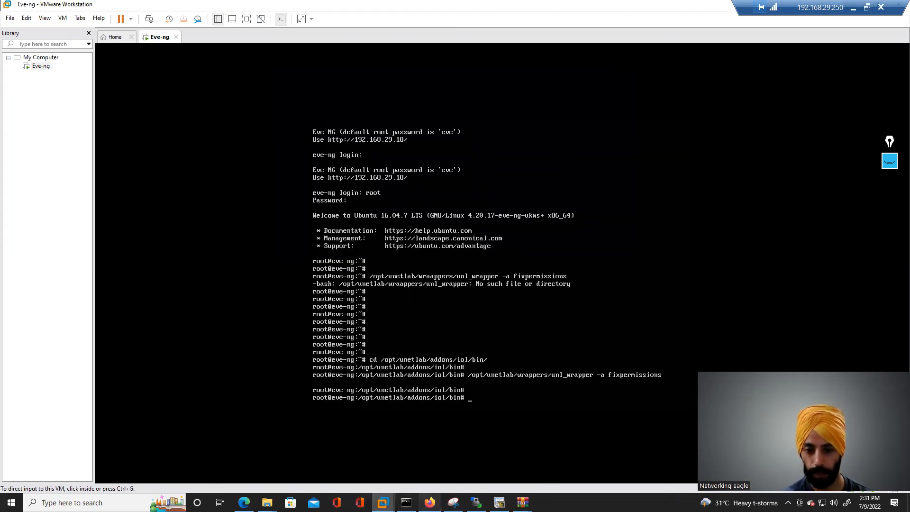
- Open the Net cloud's edit dialog and compare it with the Eve-ng VM's bridged network adapter settings
left_click(429, 503)
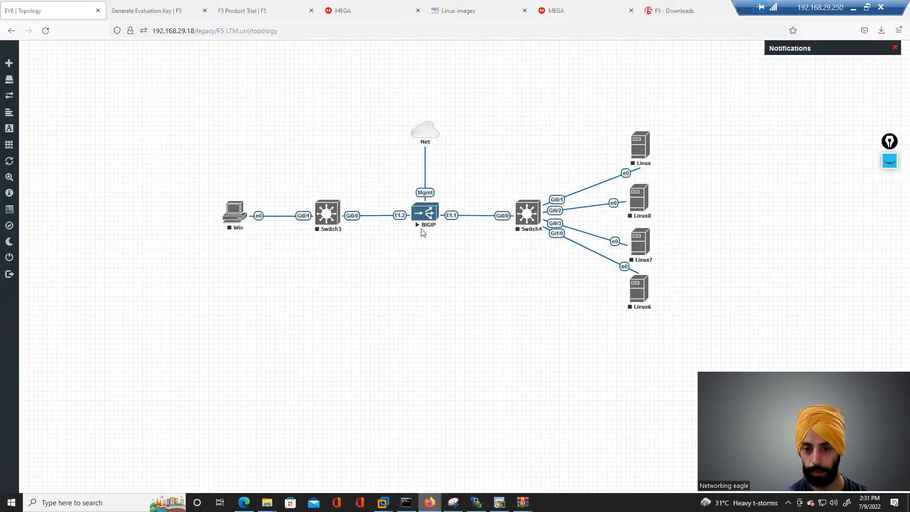
right_click(429, 135)
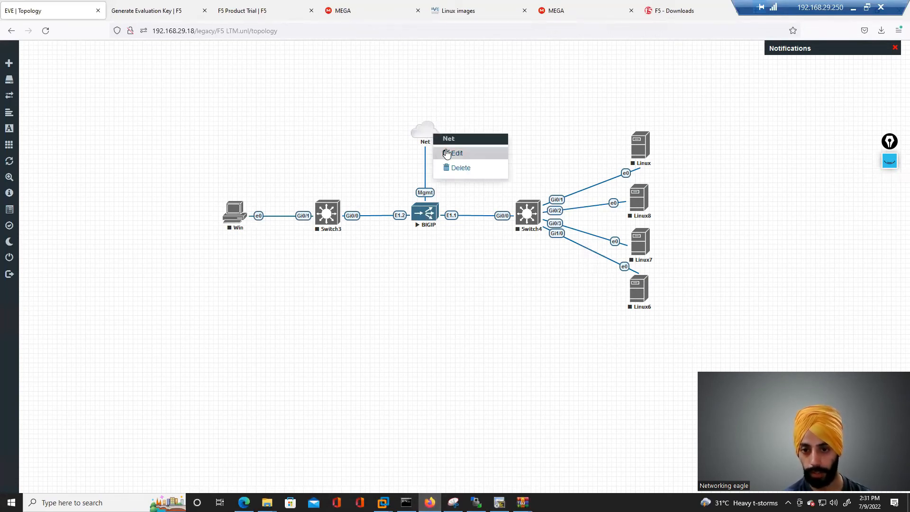
left_click(442, 151)
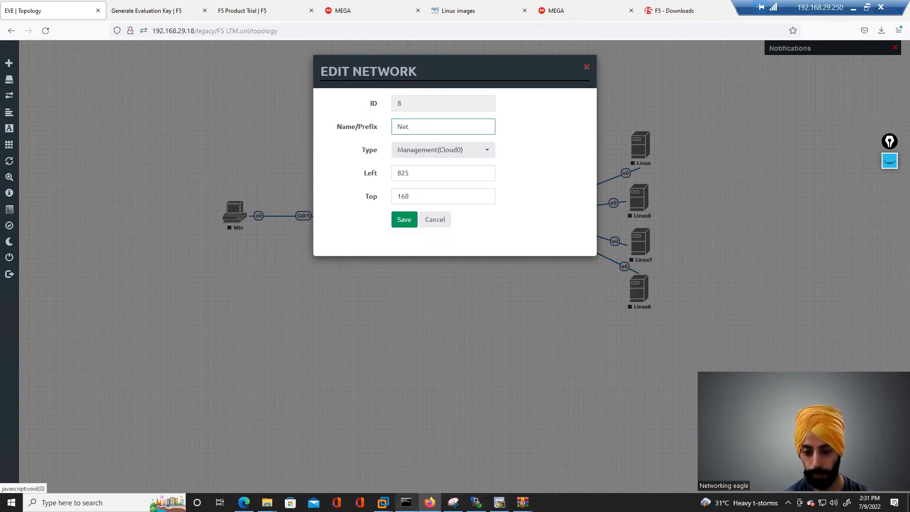
mouse_move(383, 502)
left_click(415, 443)
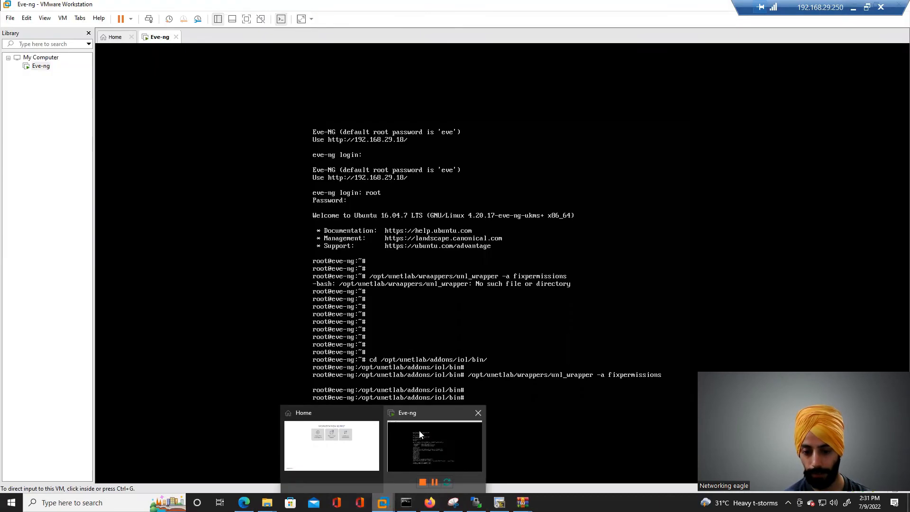
right_click(155, 37)
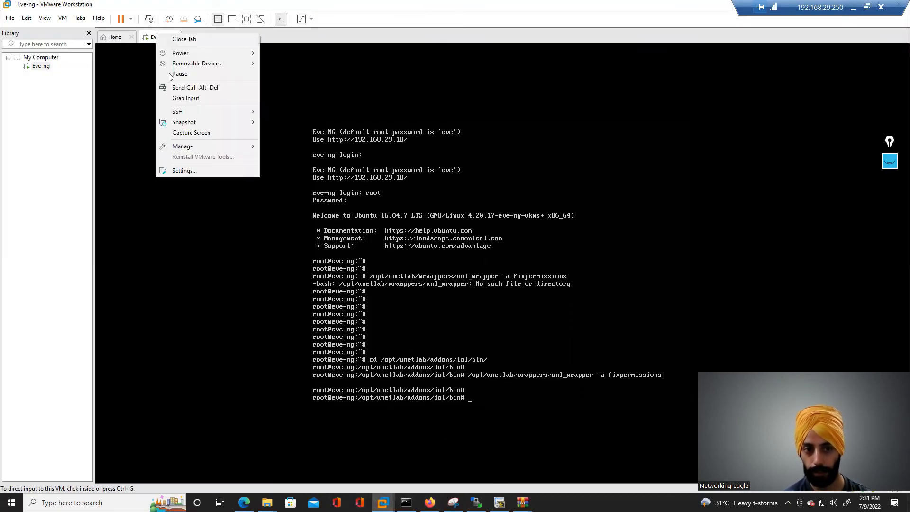
left_click(205, 170)
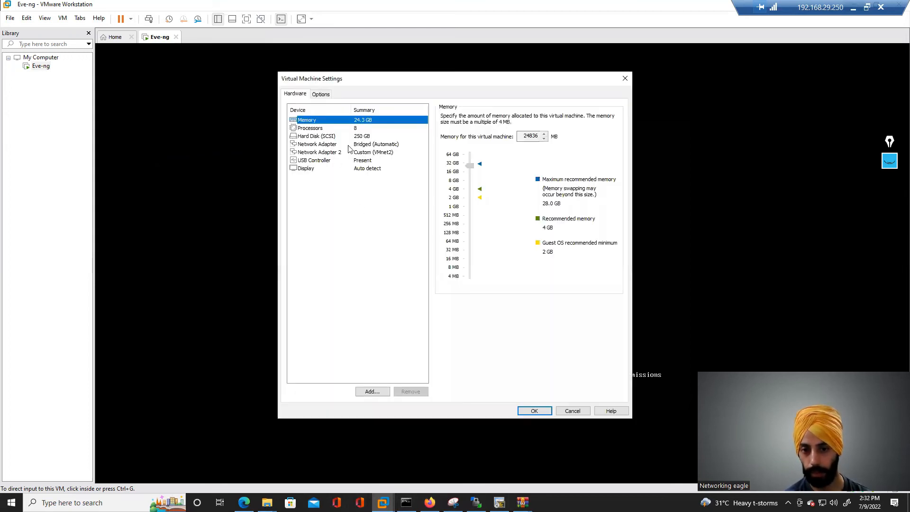
left_click(350, 147)
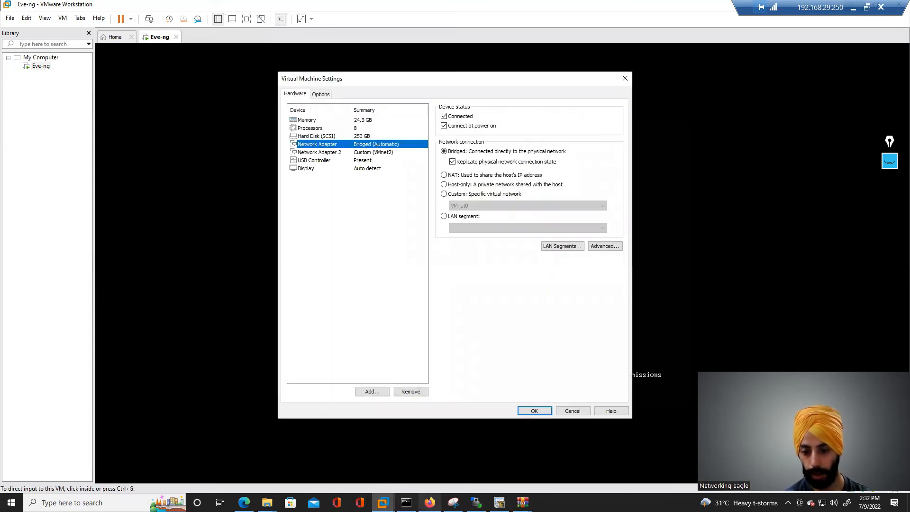
key("alt+Tab")
left_click(586, 69)
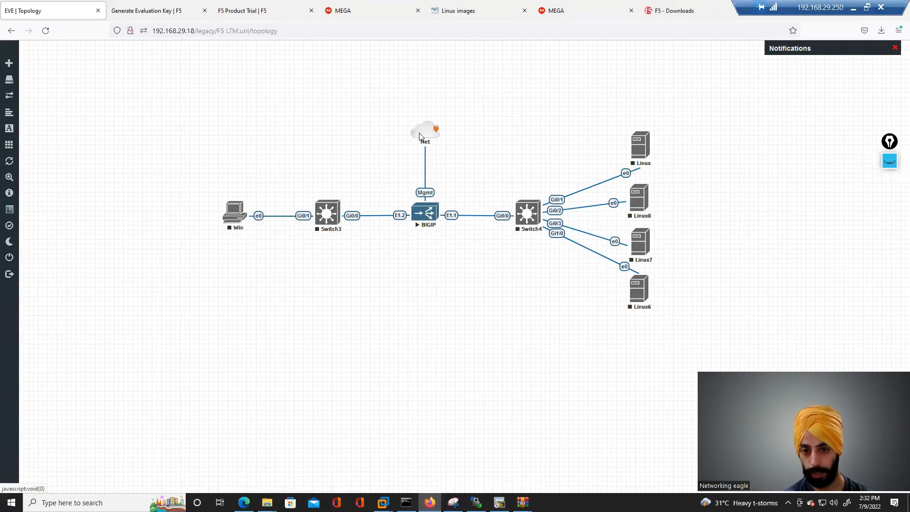
- Reopen the Net cloud's edit dialog and review the available network Type options
right_click(420, 135)
left_click(440, 155)
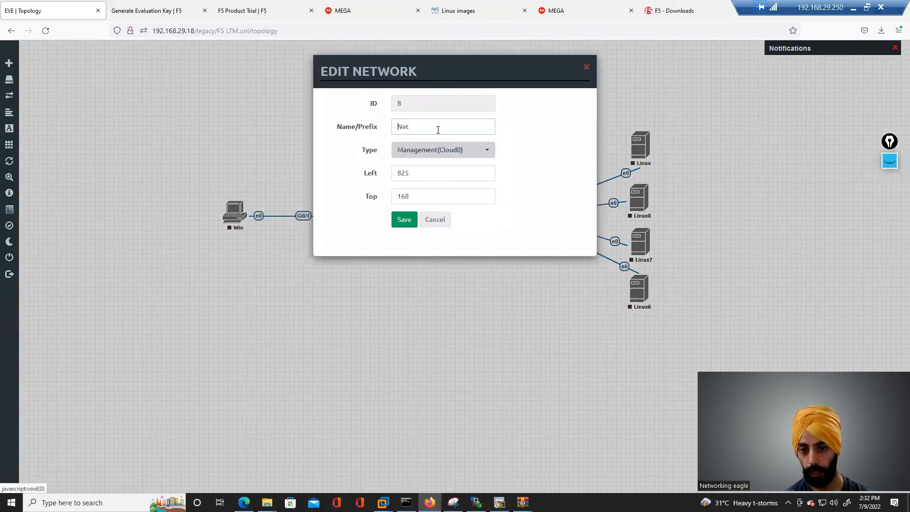
left_click(443, 150)
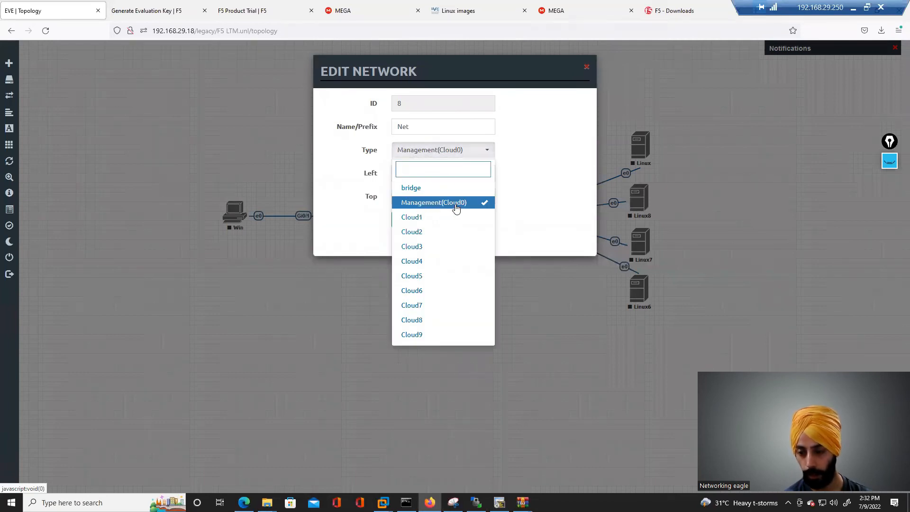
left_click(532, 282)
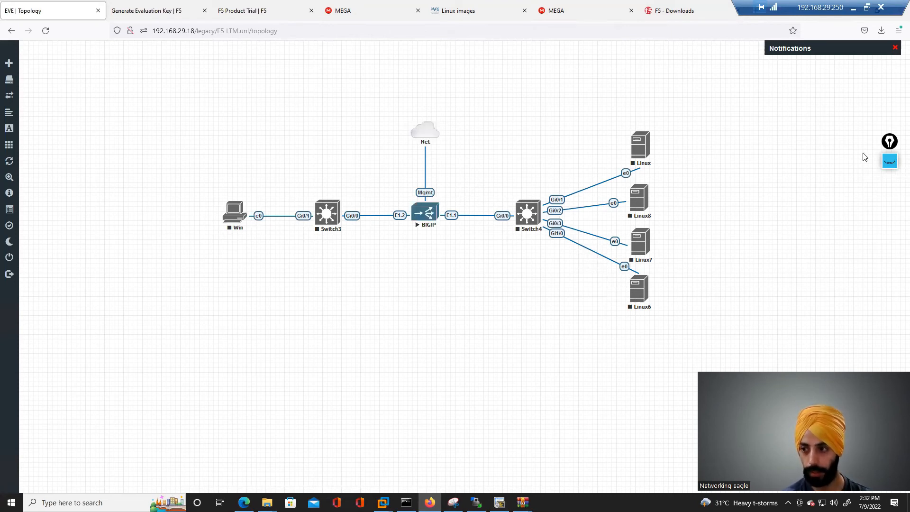
- Show the topology annotations and tick the CLI Management IP item with a pink check mark
left_click(890, 161)
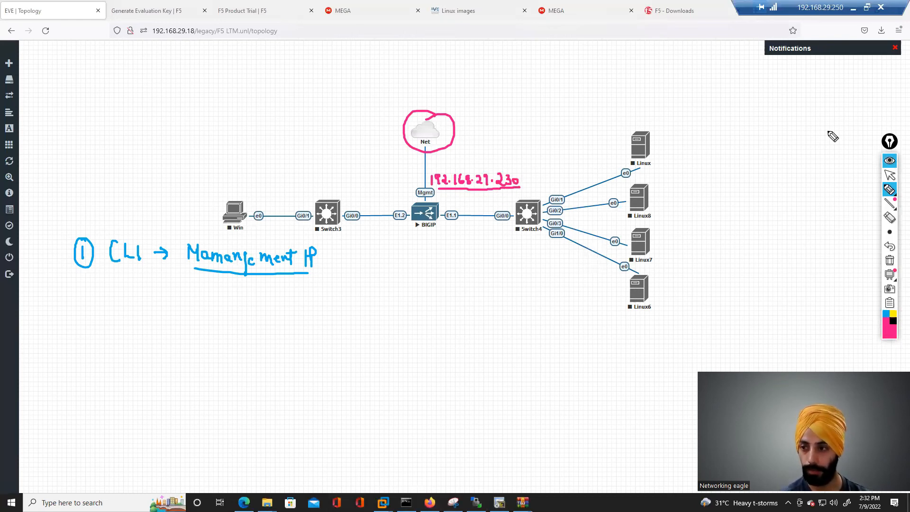
left_click(891, 163)
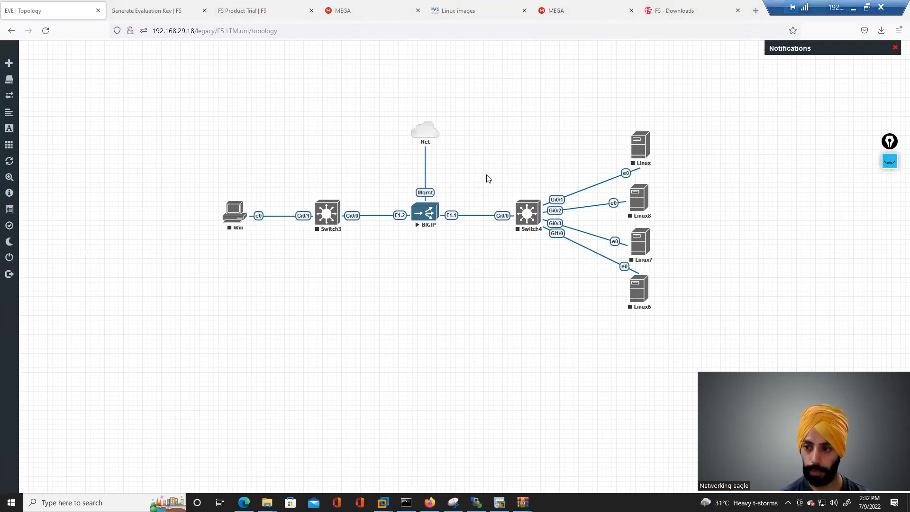
left_click(890, 161)
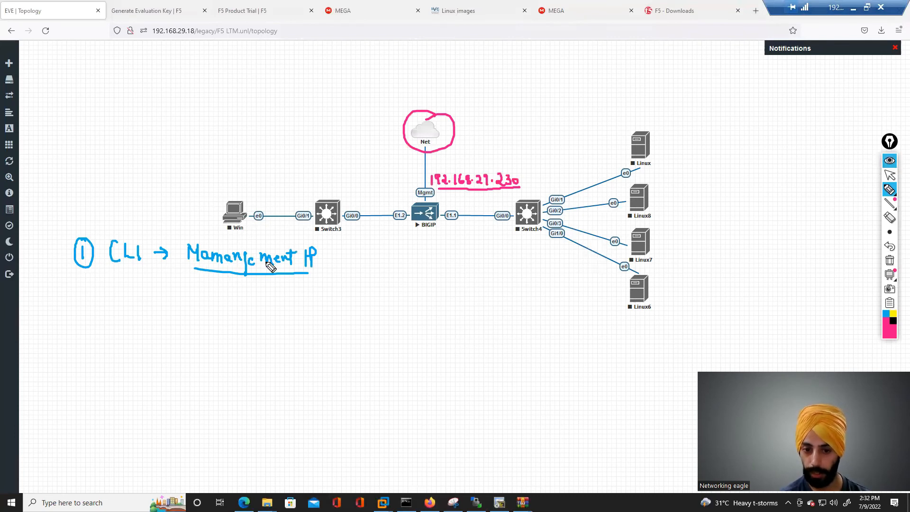
left_click_drag(323, 260, 346, 252)
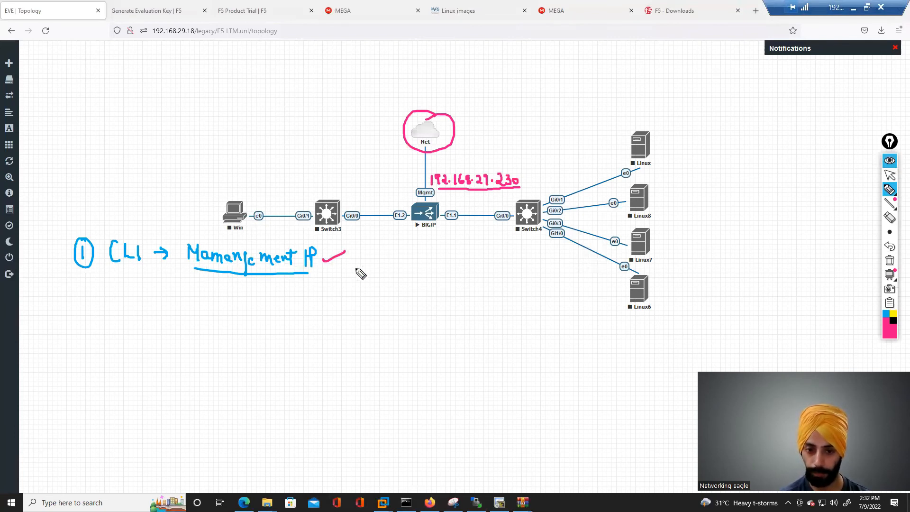
- Write in blue '2 Access F5 through GUI' with sub-items Licensing, IP address, DNS and NTP
left_click(886, 315)
mouse_move(88, 290)
left_mouse_down()
mouse_move(81, 299)
mouse_move(87, 279)
mouse_move(84, 290)
mouse_move(175, 306)
mouse_move(182, 290)
left_mouse_up()
mouse_move(175, 298)
left_mouse_down()
mouse_move(220, 307)
mouse_move(232, 298)
left_mouse_up()
mouse_move(228, 291)
left_mouse_down()
mouse_move(229, 307)
mouse_move(243, 300)
mouse_move(273, 313)
mouse_move(284, 303)
mouse_move(279, 308)
mouse_move(308, 317)
mouse_move(323, 308)
left_mouse_up()
mouse_move(143, 323)
left_mouse_down()
mouse_move(178, 341)
mouse_move(246, 335)
mouse_move(247, 352)
left_mouse_up()
mouse_move(176, 357)
left_mouse_down()
mouse_move(176, 370)
mouse_move(254, 370)
left_mouse_up()
mouse_move(176, 389)
left_mouse_down()
mouse_move(209, 405)
mouse_move(196, 413)
mouse_move(210, 426)
mouse_move(204, 417)
mouse_move(211, 425)
mouse_move(236, 382)
left_mouse_up()
left_click_drag(176, 404, 210, 405)
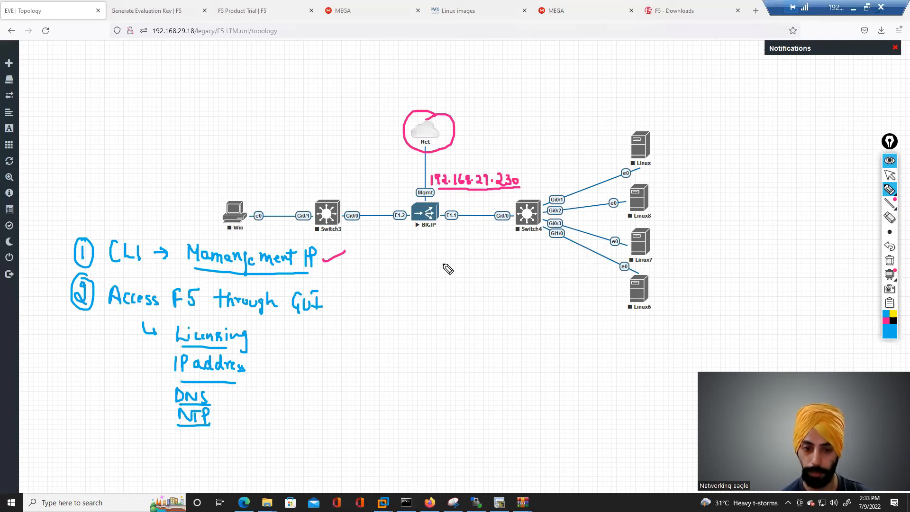
- Tick the Licensing item and switch to the F5 Load Balancer PowerPoint presentation
left_click(255, 336)
left_click_drag(265, 339, 291, 326)
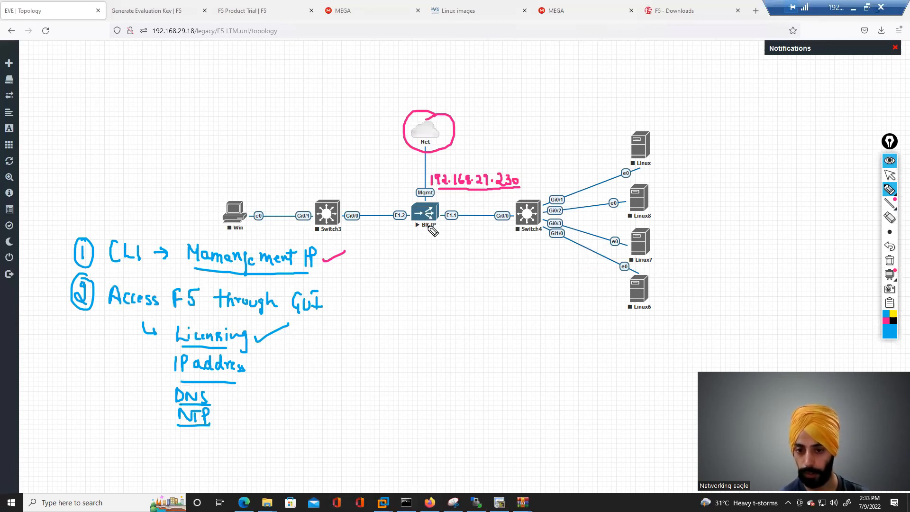
key("alt+Tab")
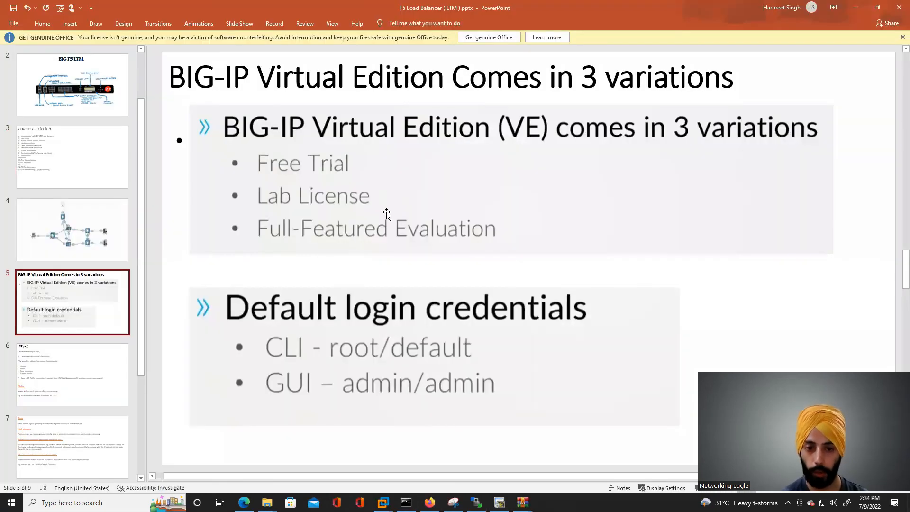